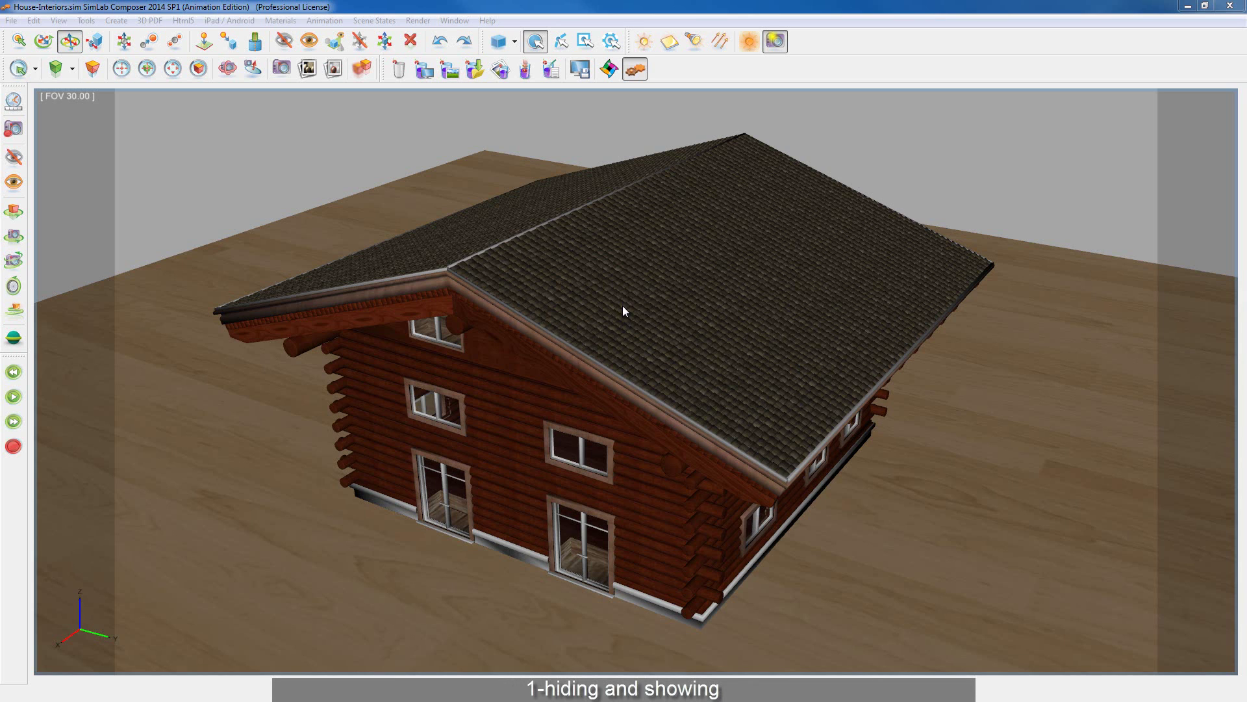
Step: Hide the house's roof tiles, the grey roof layer beneath them and the dark wooden panel layer below that
click(622, 311)
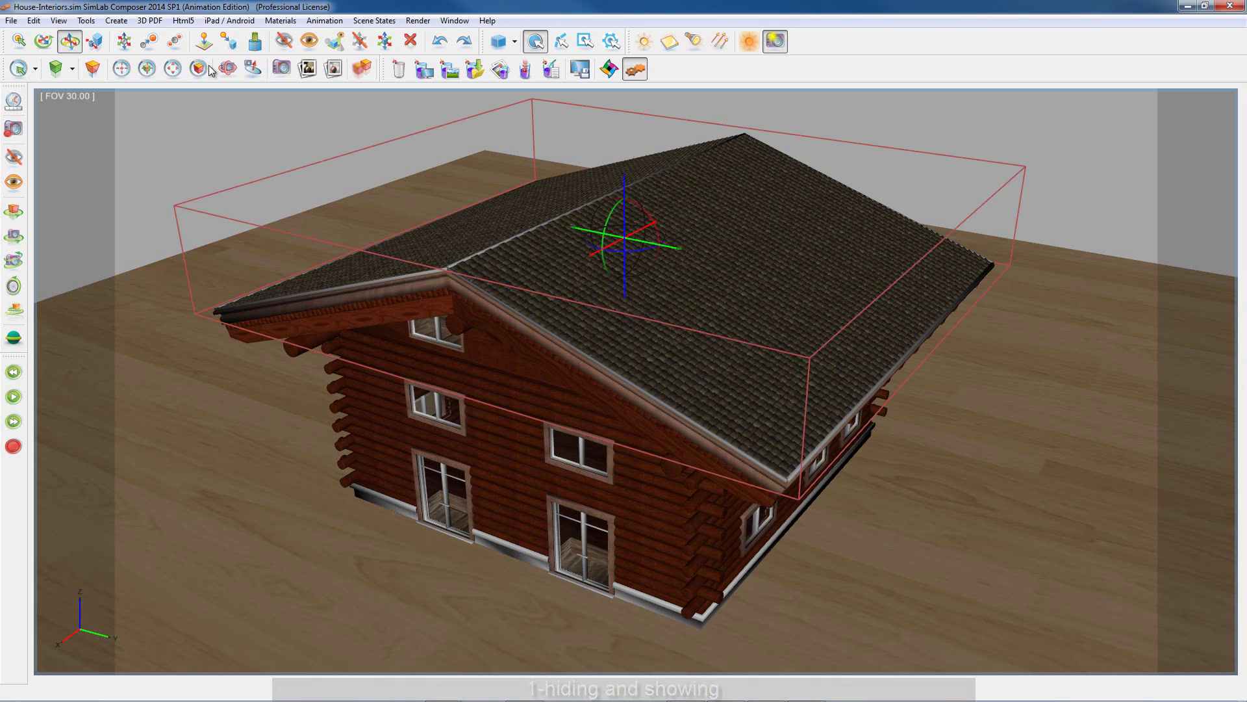
click(282, 42)
click(564, 250)
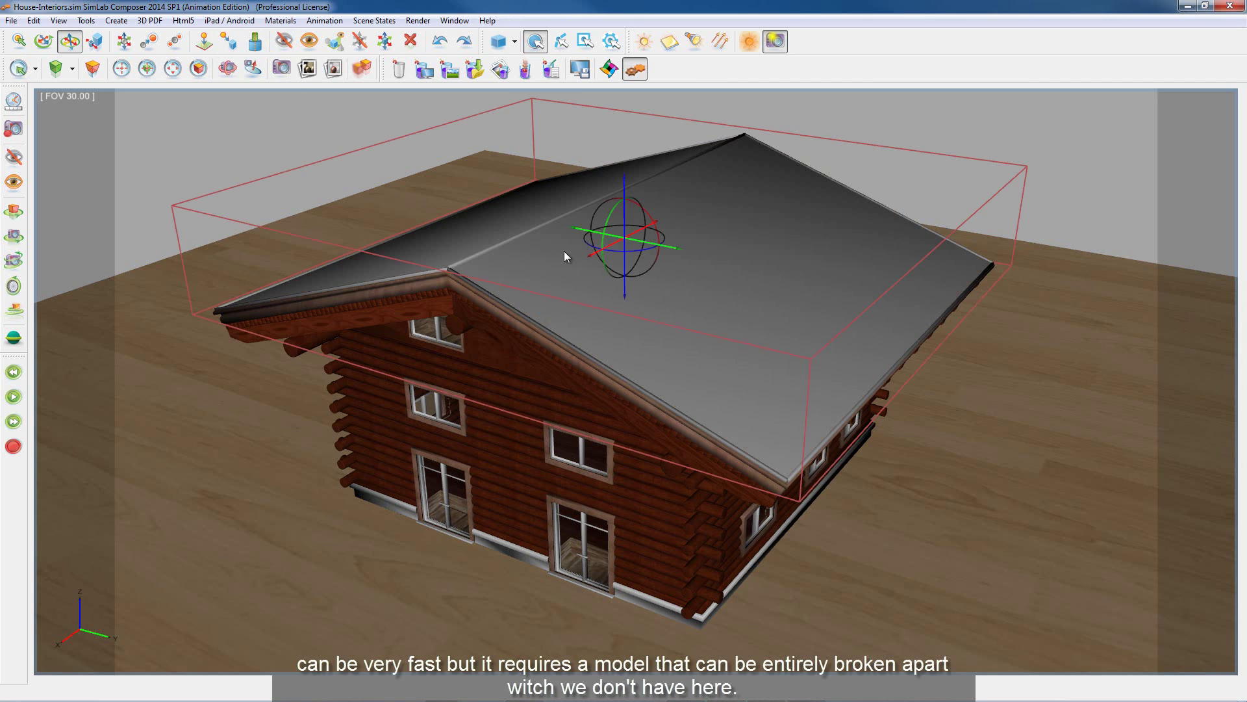
click(276, 41)
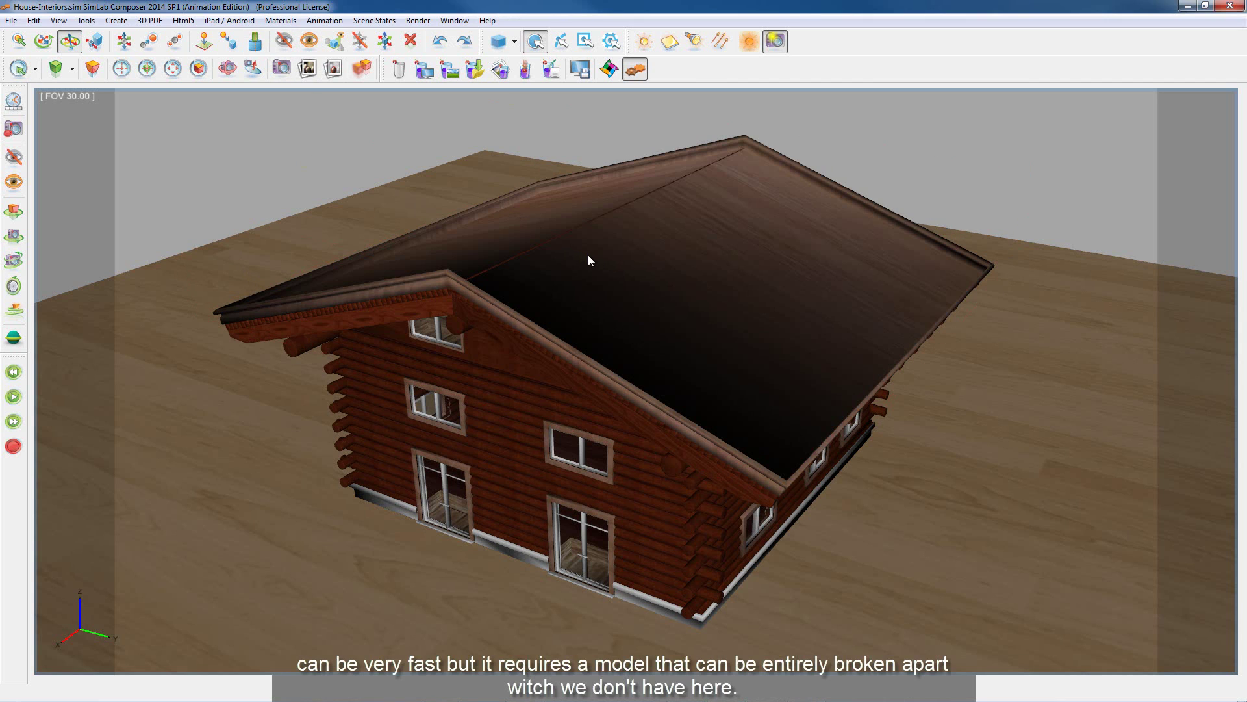
click(588, 255)
click(289, 44)
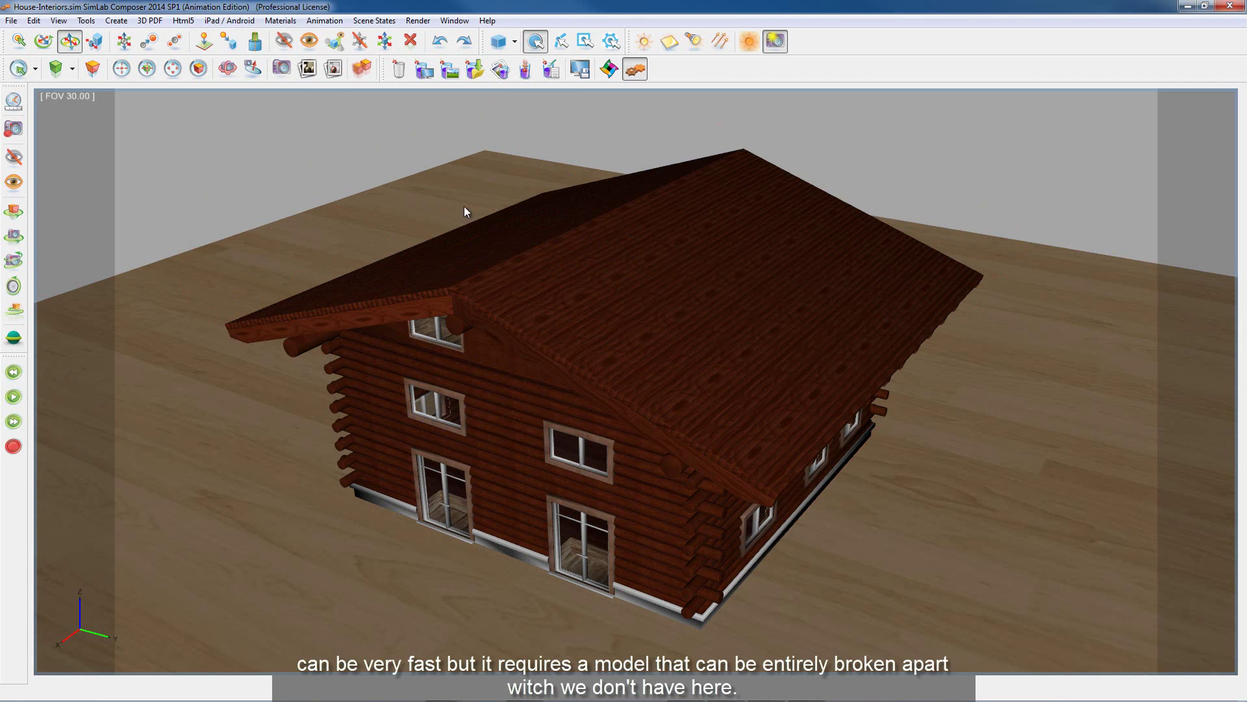
Step: Hide the reddish wooden roof structure and the attic floor to open the house from above
click(587, 284)
click(284, 42)
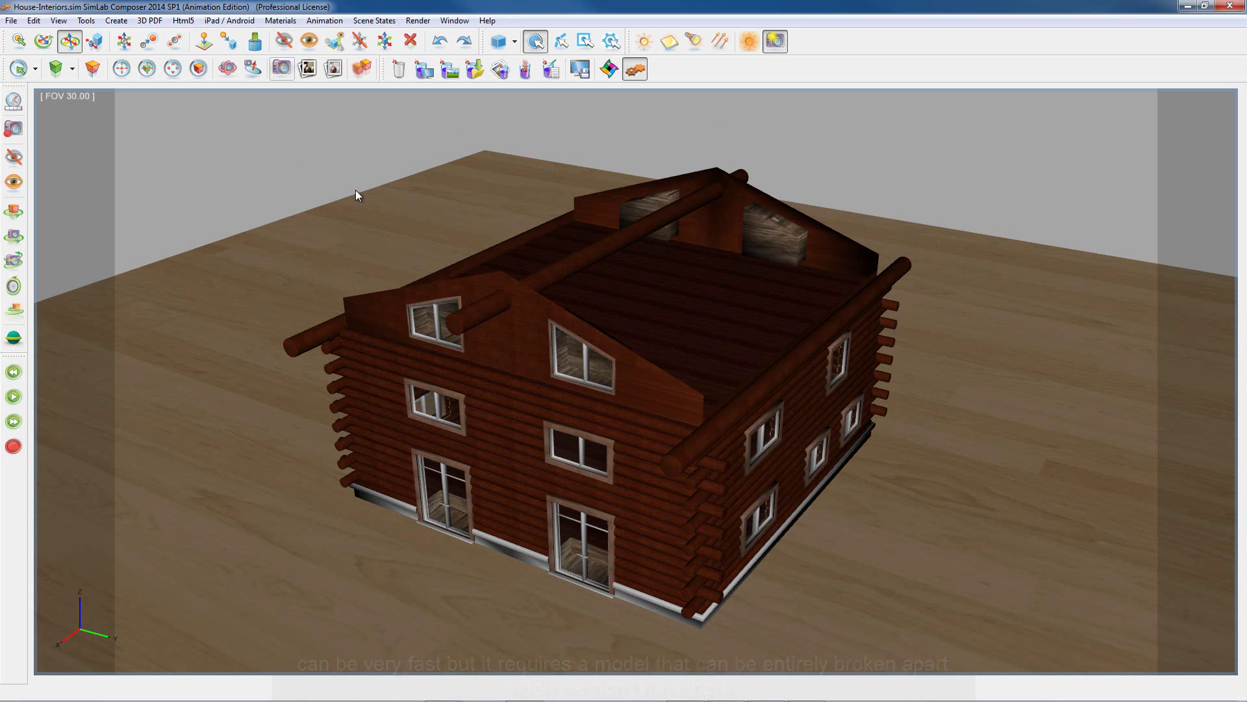
click(672, 304)
click(284, 41)
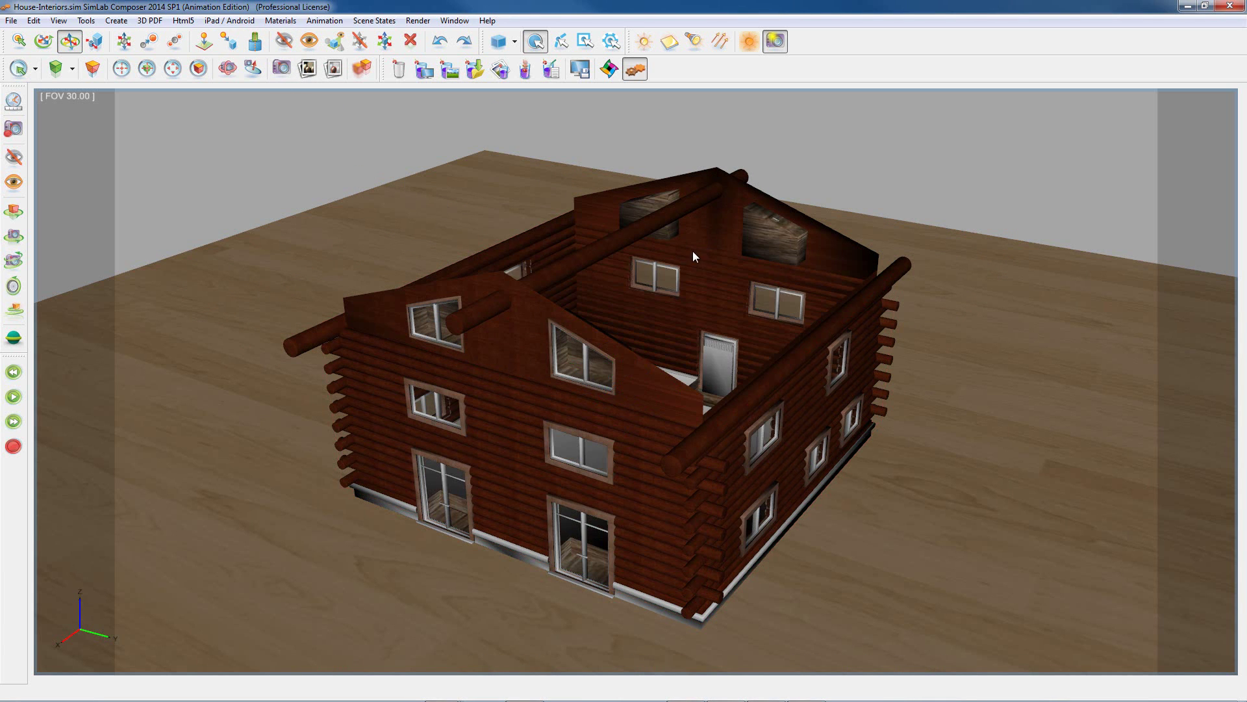
Step: Switch to fixed navigation and orbit the opened house to a lower viewing angle
drag(693, 250, 820, 291)
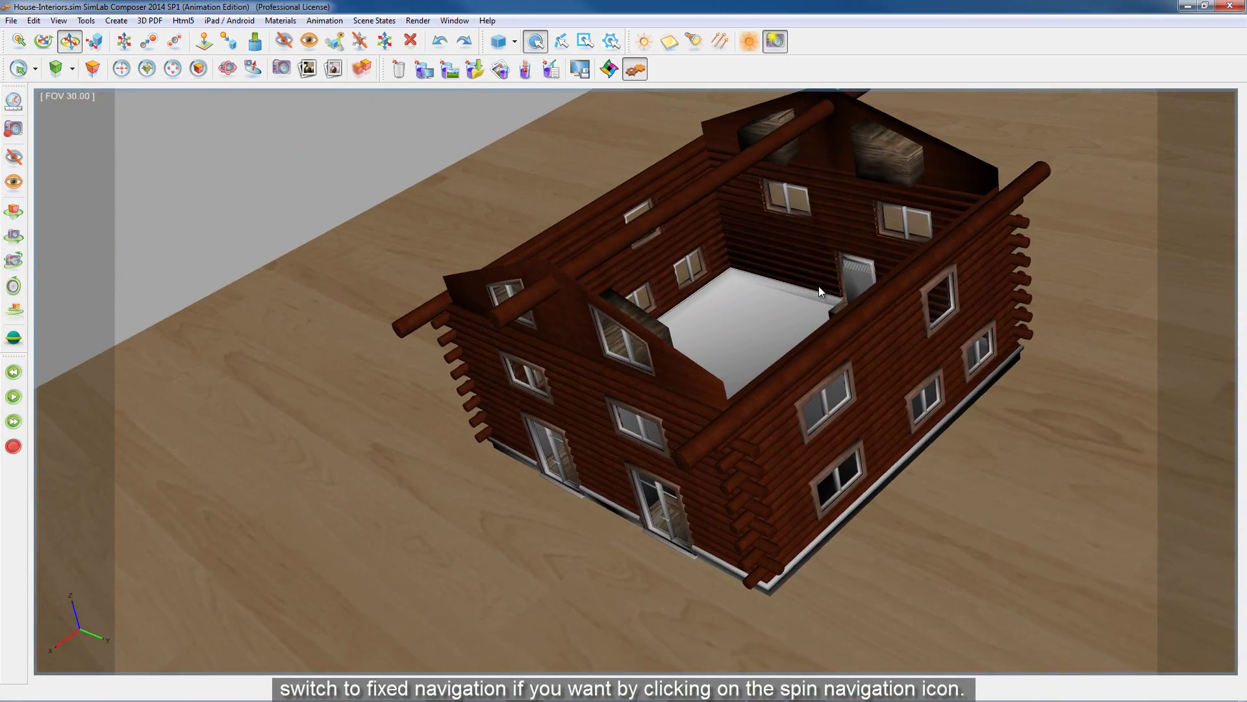
click(229, 69)
drag(813, 264, 634, 233)
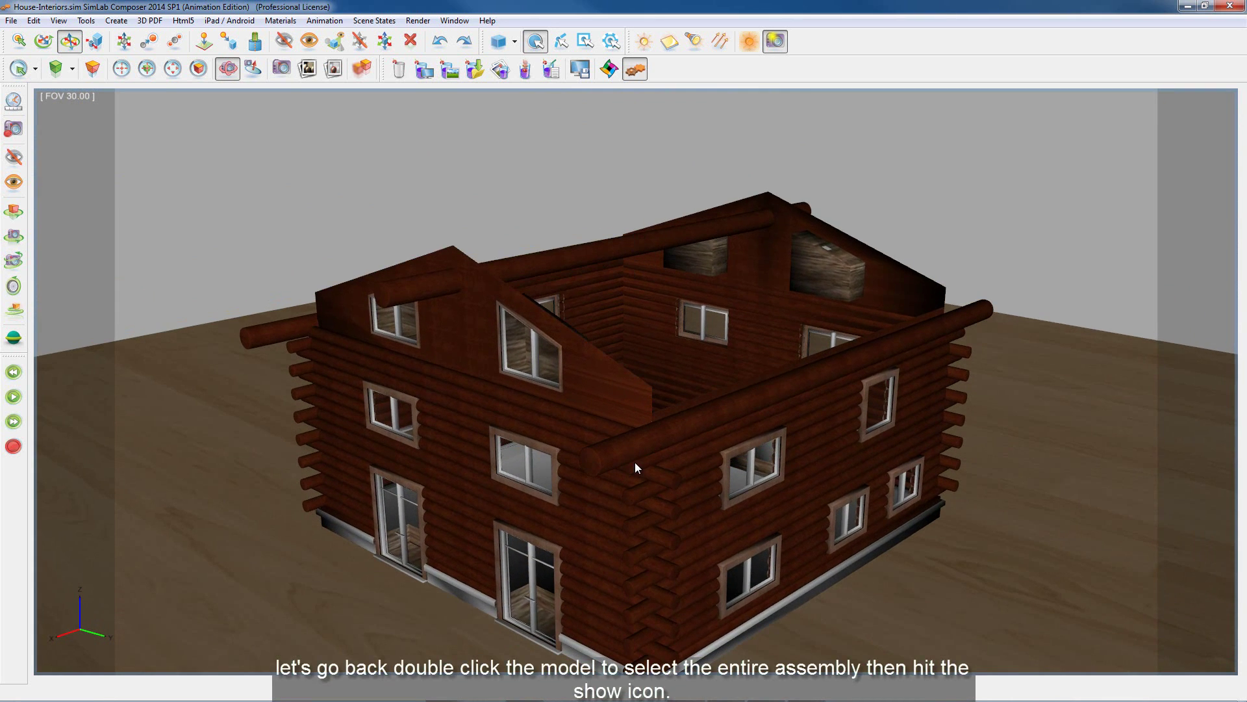
Step: Select the entire house assembly and show all its hidden parts
double_click(646, 449)
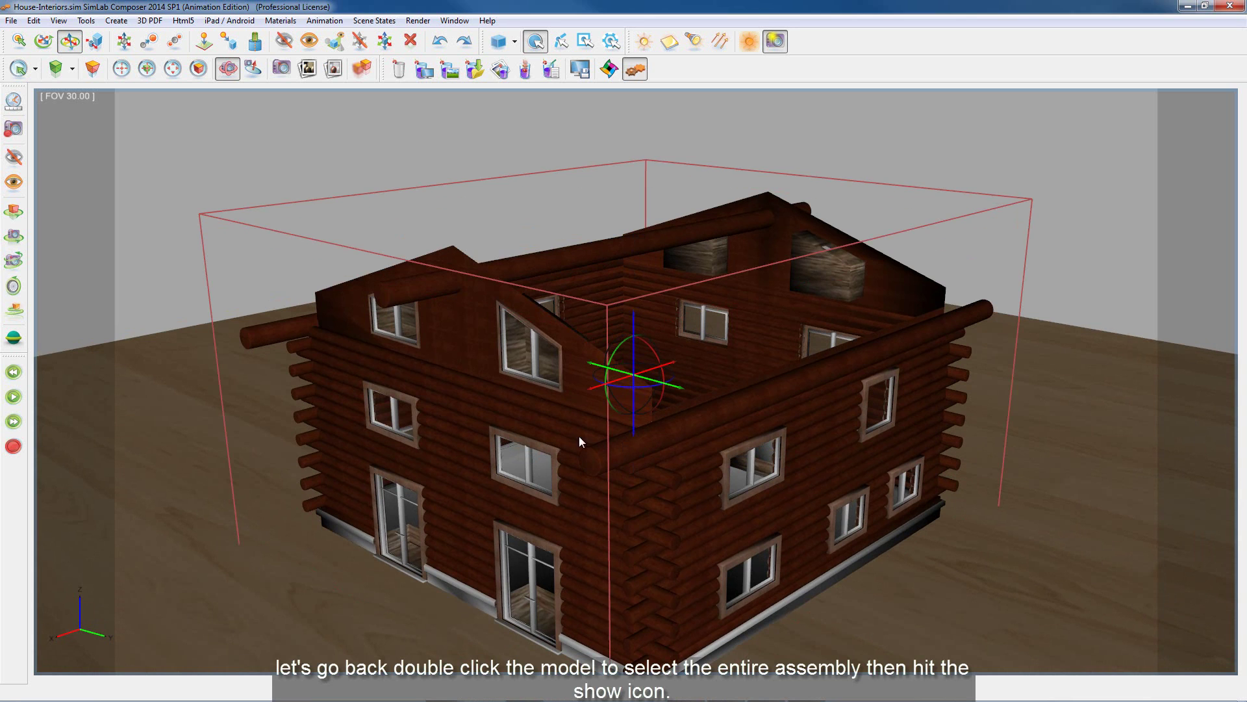
click(338, 41)
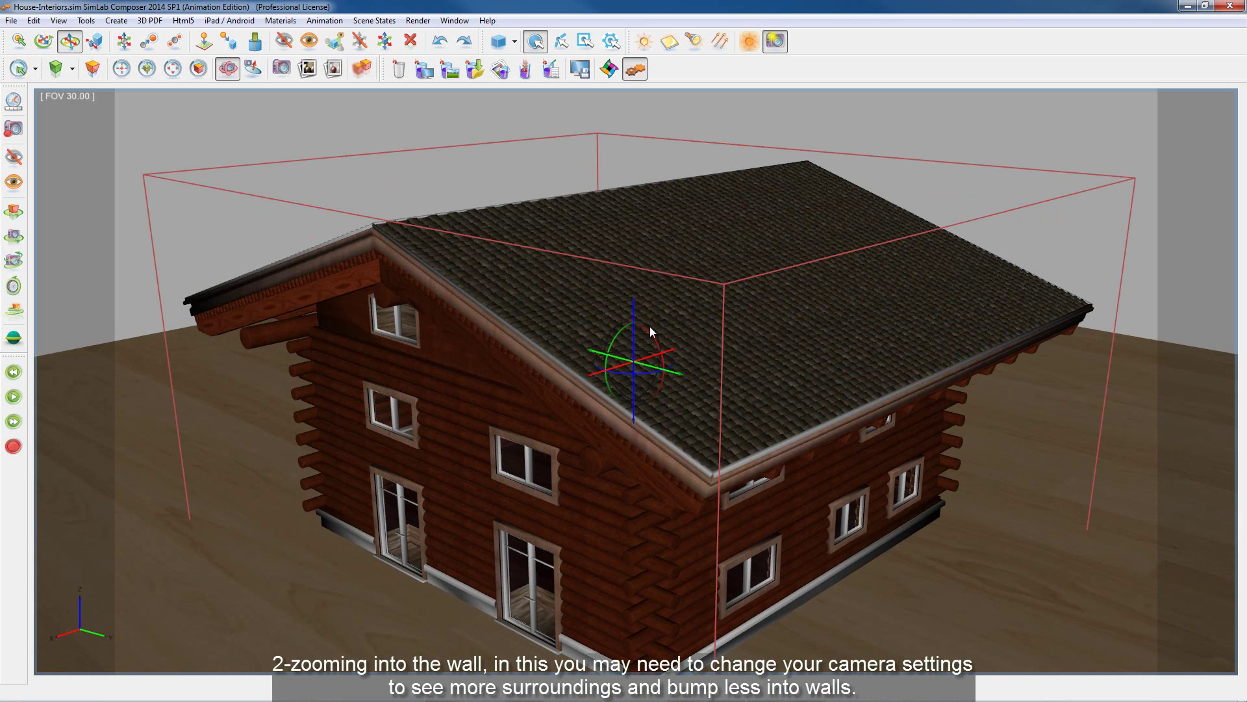
Step: Zoom through the walls to examine the house interior, and return to an exterior view of the house
right_drag(650, 326, 609, 637)
right_drag(621, 499, 624, 529)
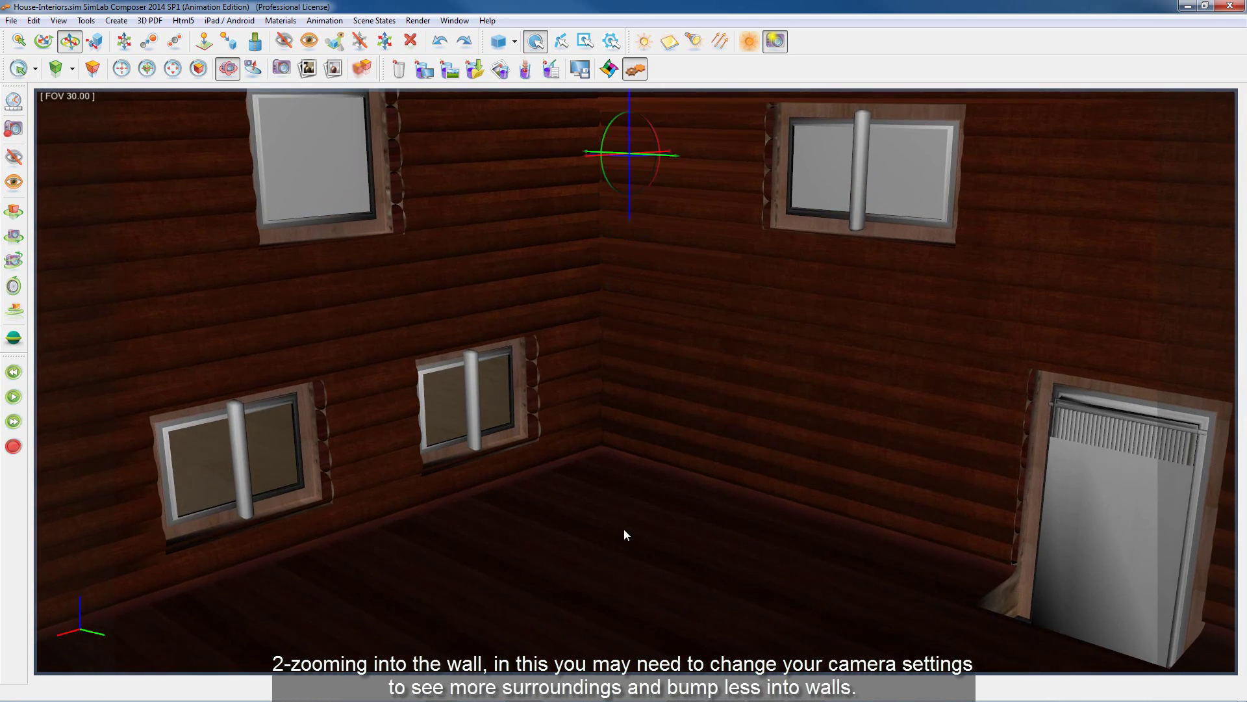
drag(624, 529, 655, 524)
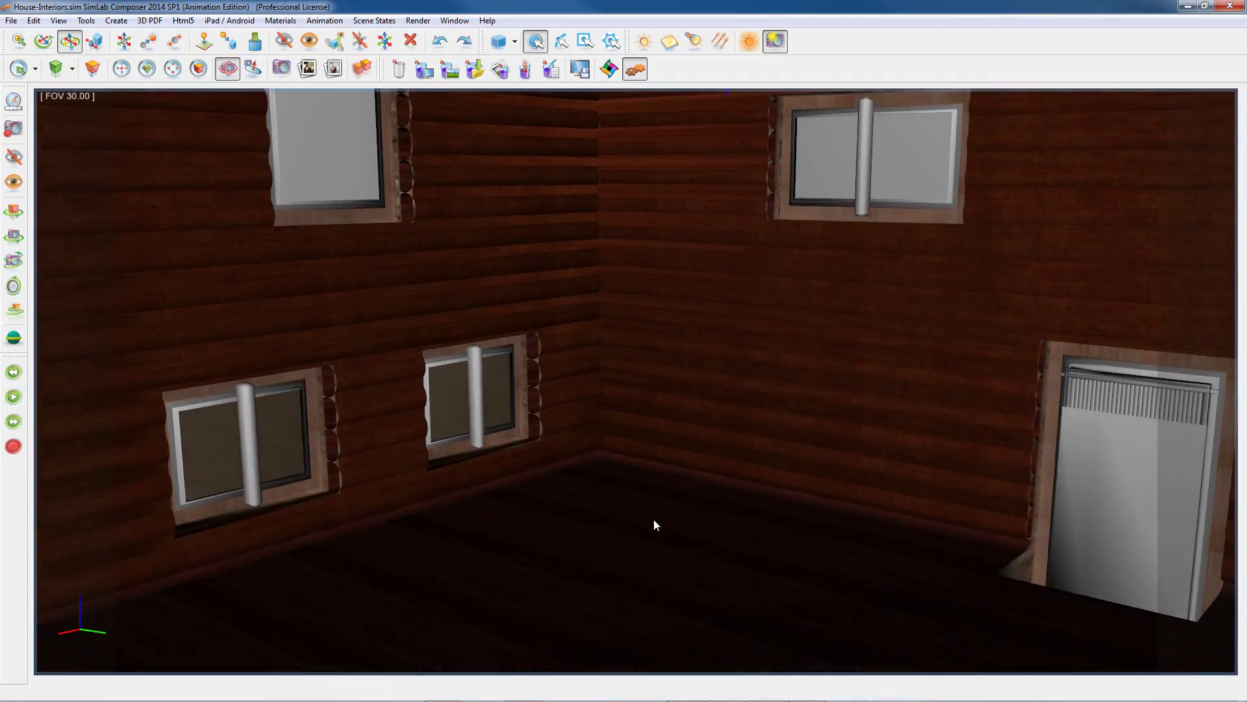
scroll(655, 524, down, 10)
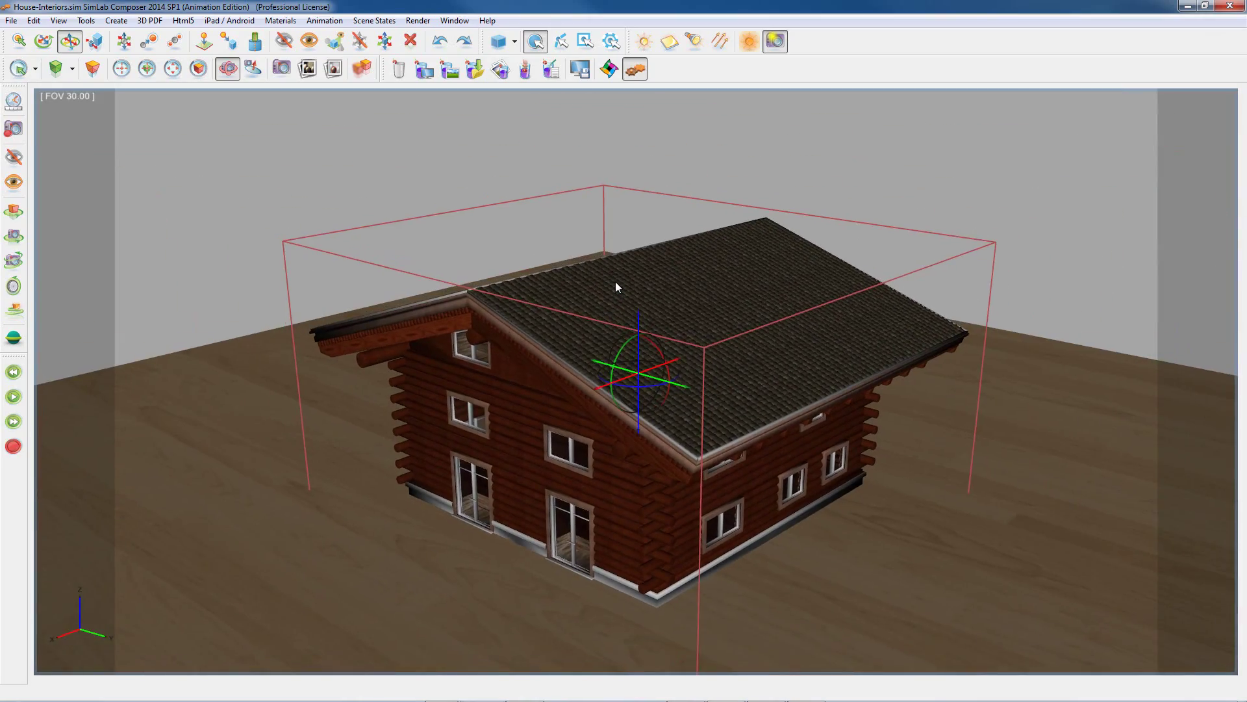
drag(616, 282, 615, 257)
scroll(610, 287, up, 2)
middle_drag(610, 288, 621, 242)
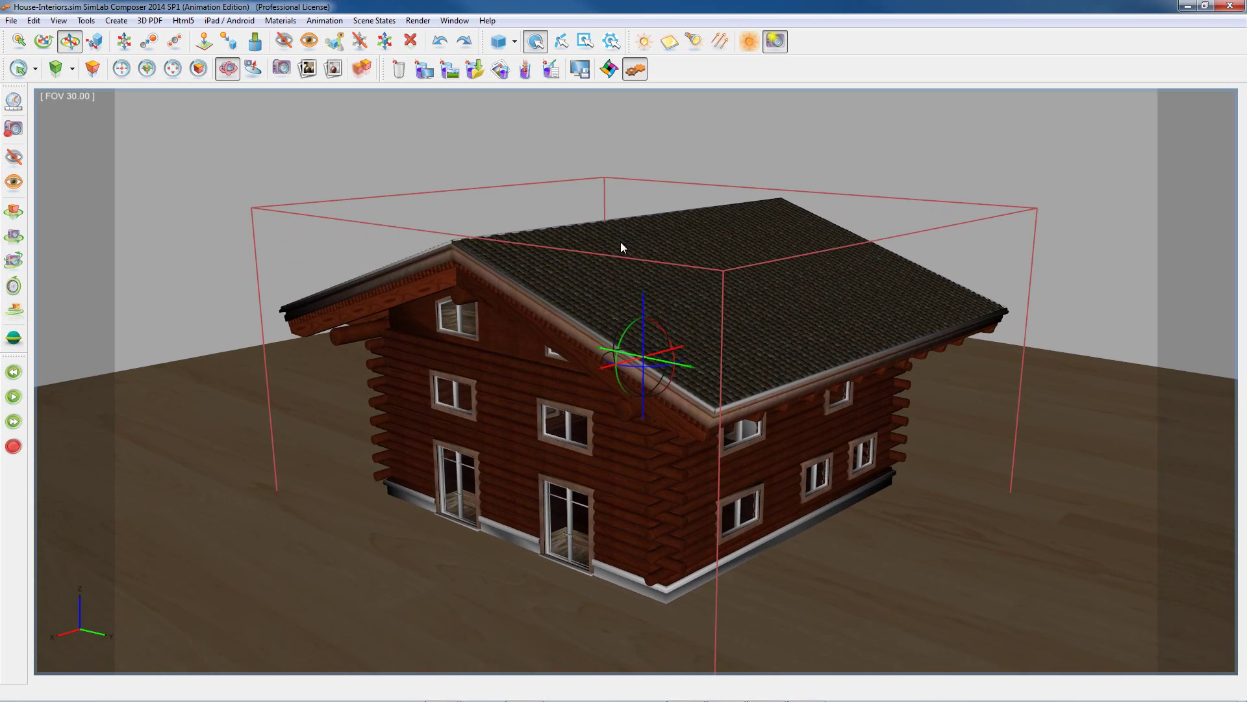
drag(621, 247, 618, 278)
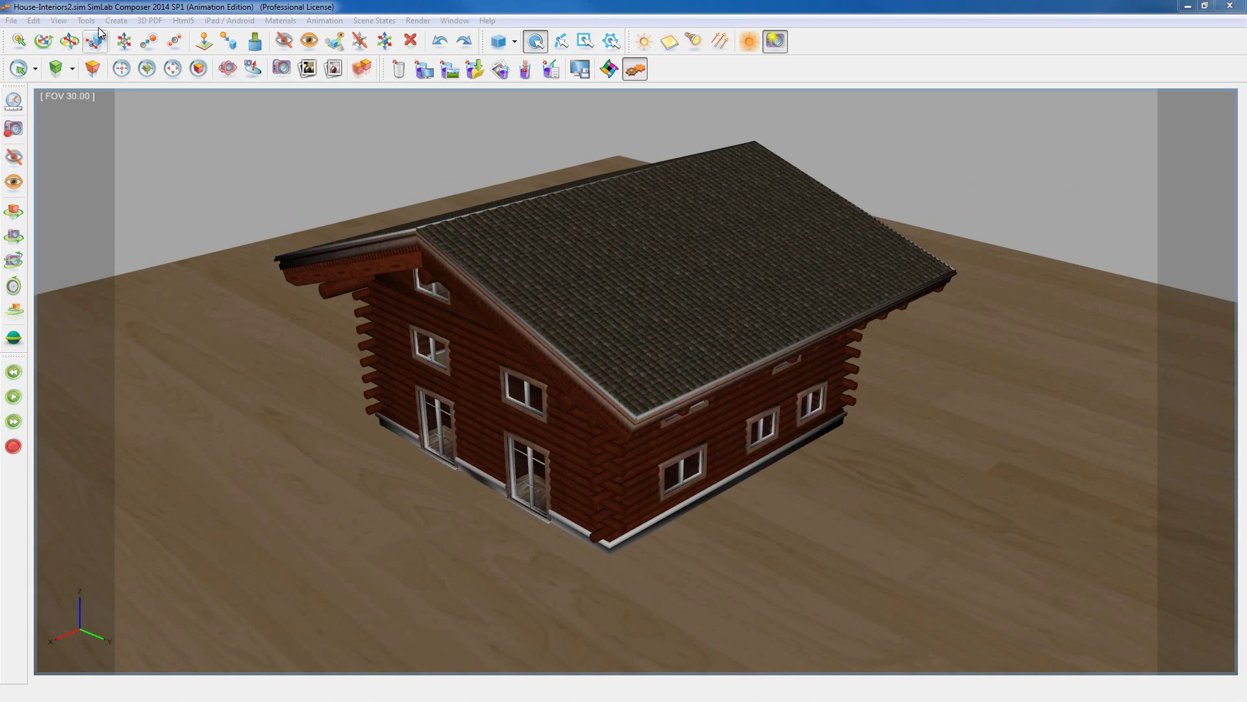
Step: Create a section plane in the house scene
click(117, 20)
click(133, 79)
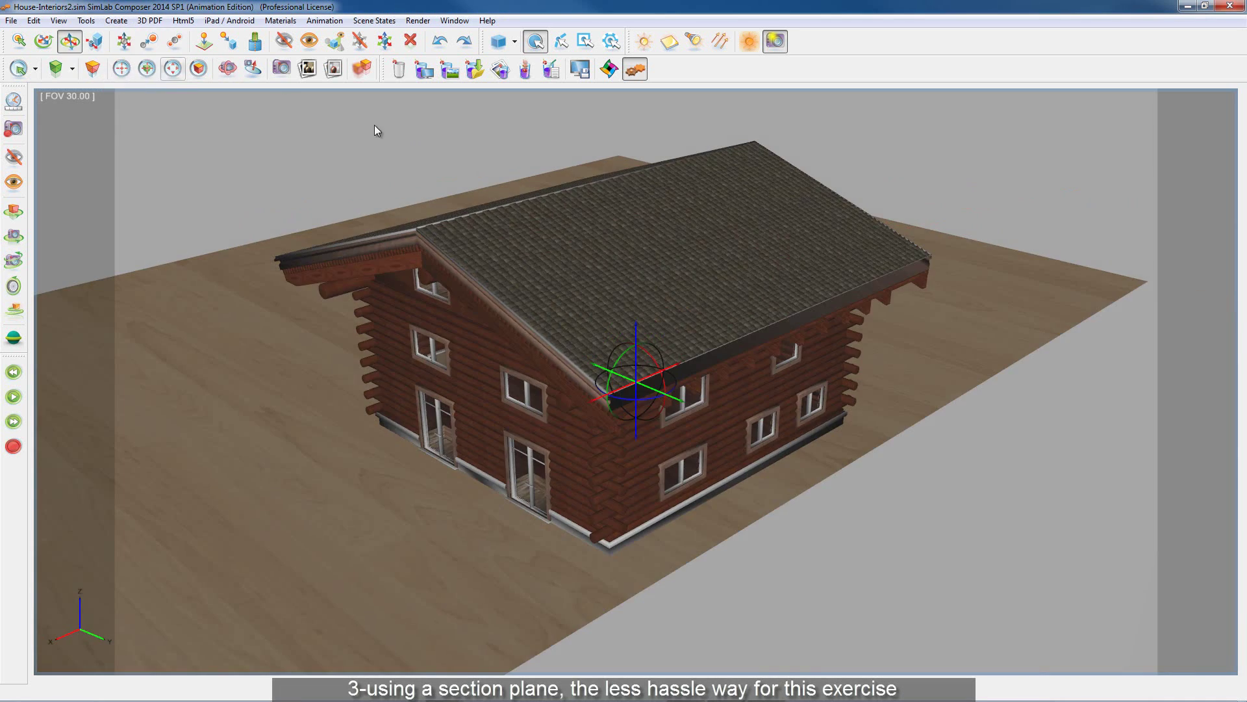
drag(653, 362, 797, 454)
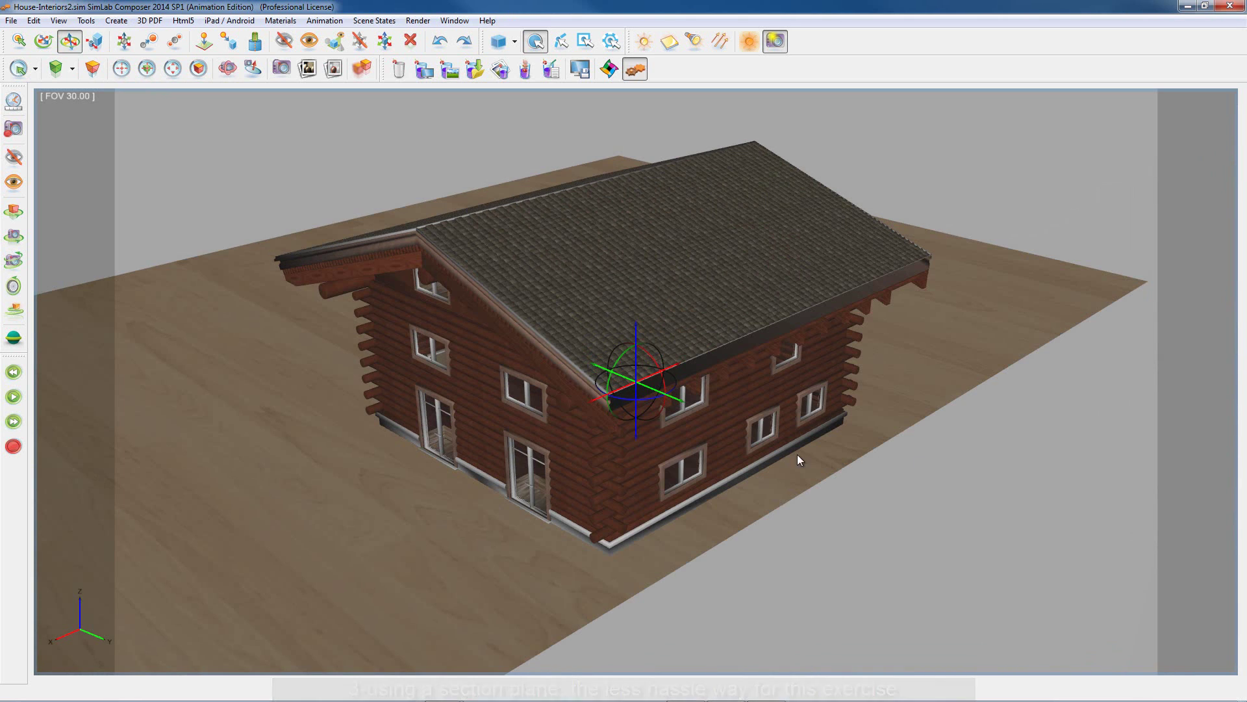
Step: Rotate the section plane 90° about X using Precise Transformation, and deselect it
click(86, 20)
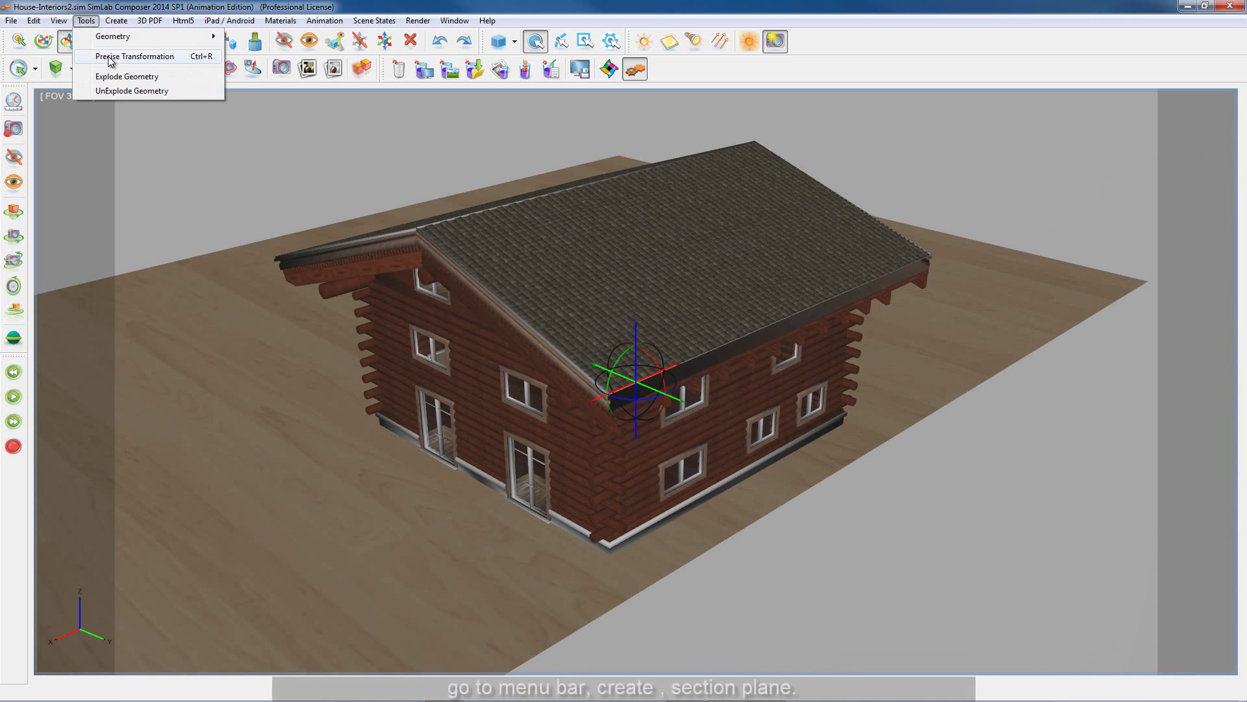
click(136, 57)
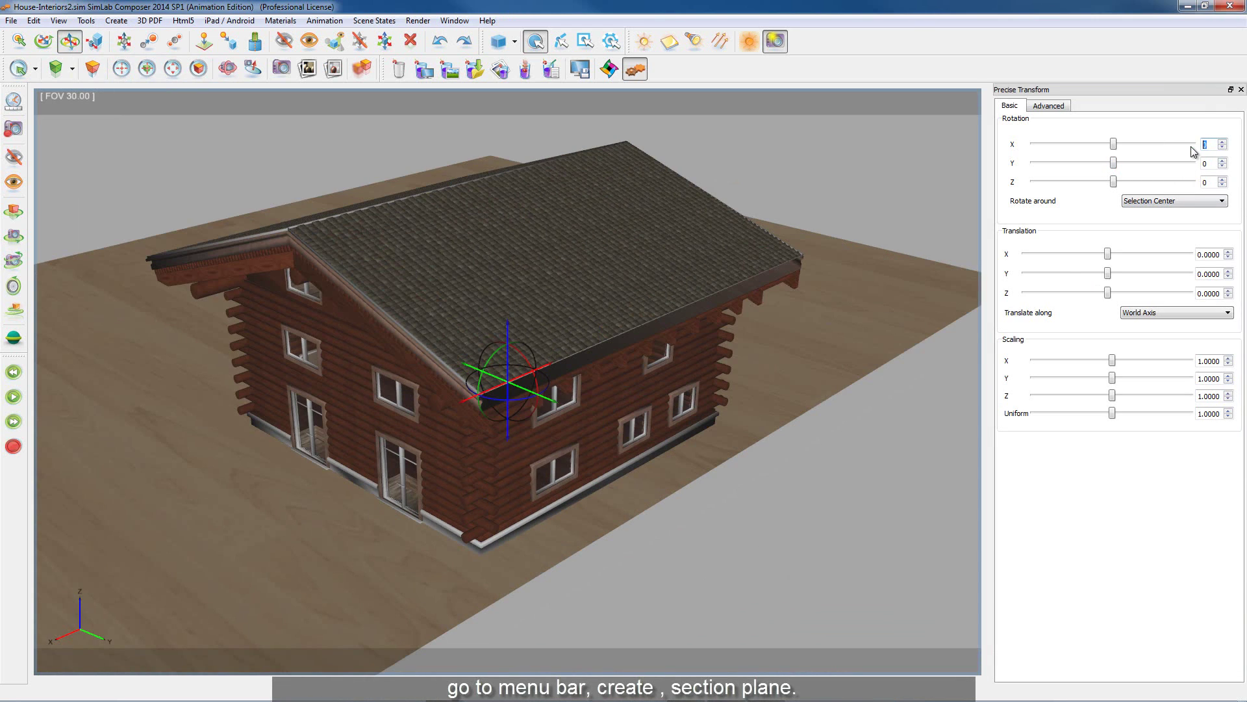
text(90)
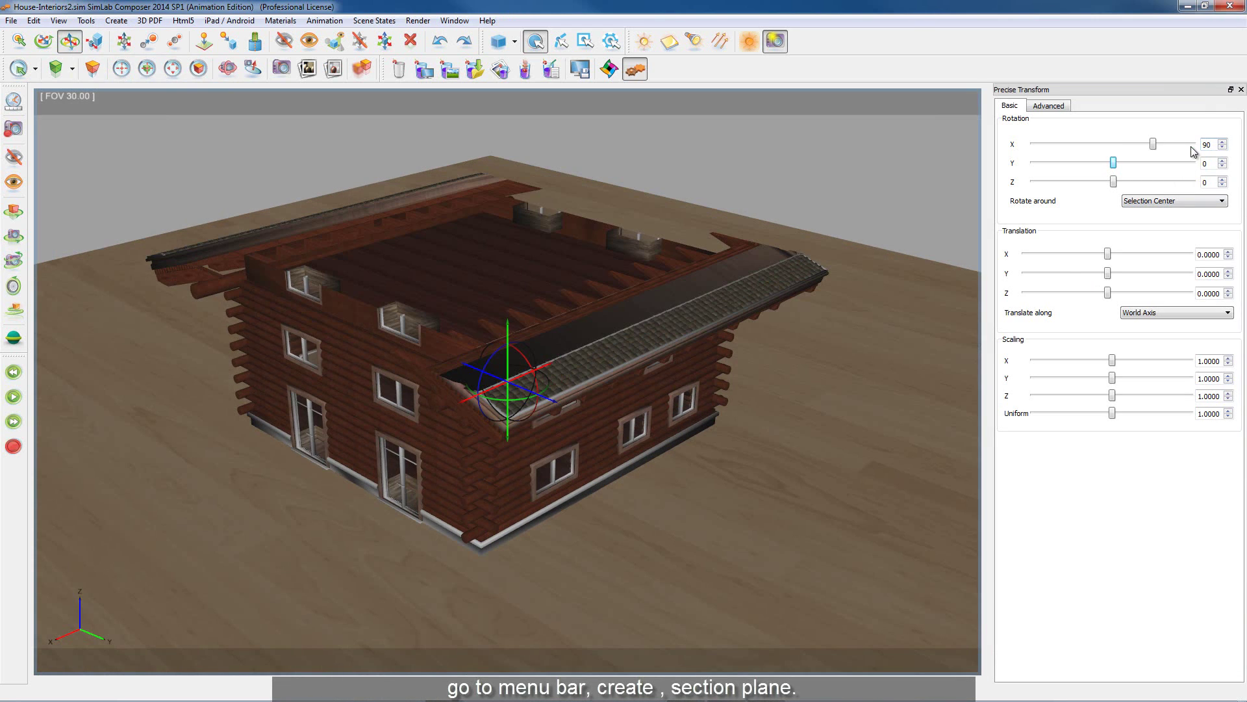
click(1241, 89)
click(867, 175)
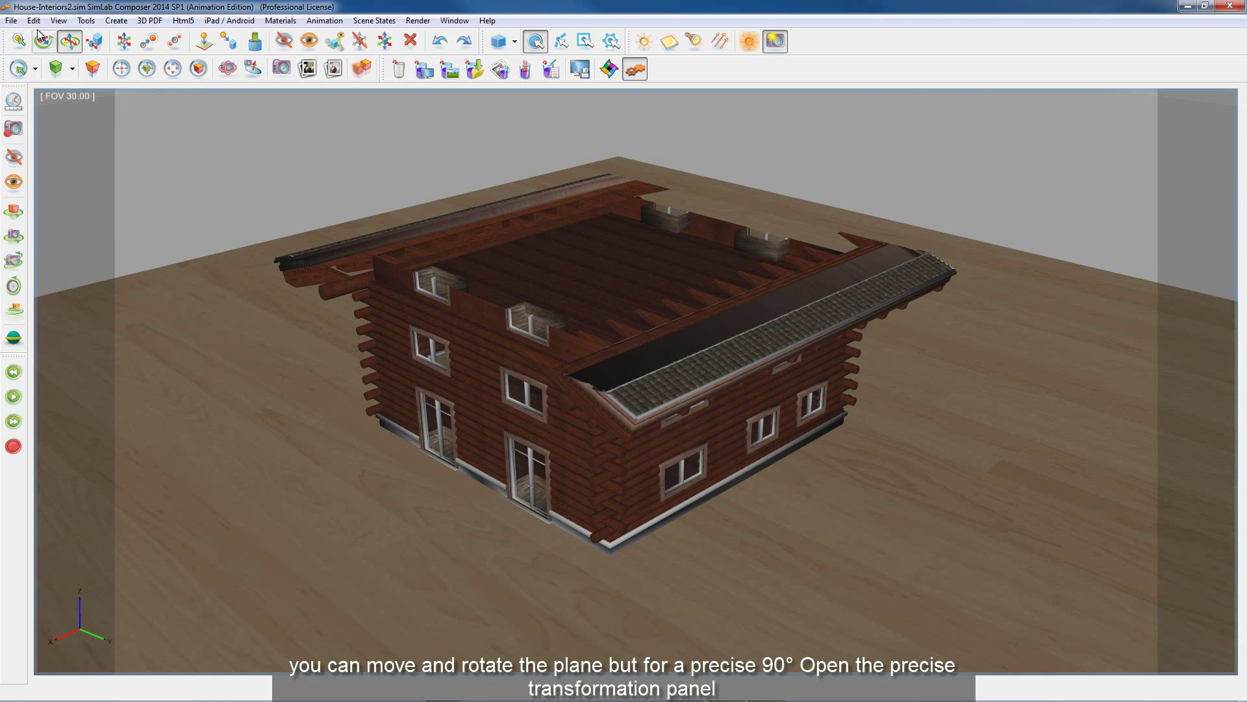
Step: Select the section plane in the Object Tree and lower it to just above the second-row windows
click(56, 23)
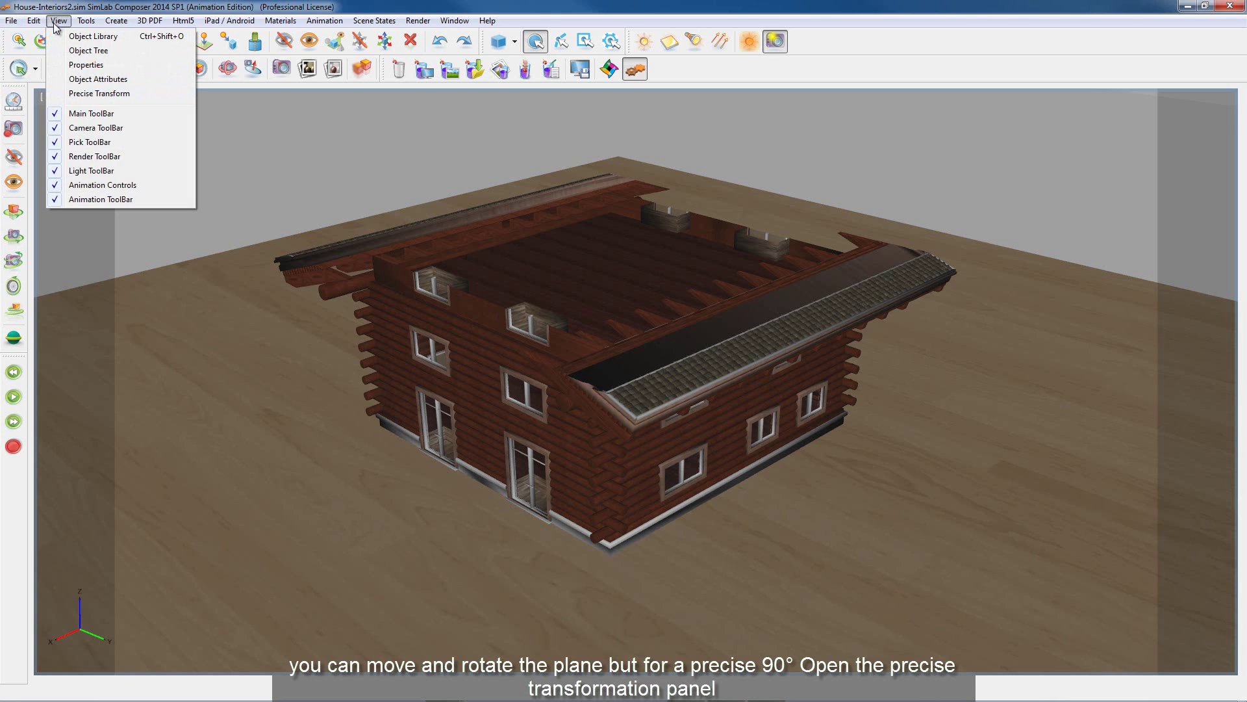
click(85, 51)
click(120, 165)
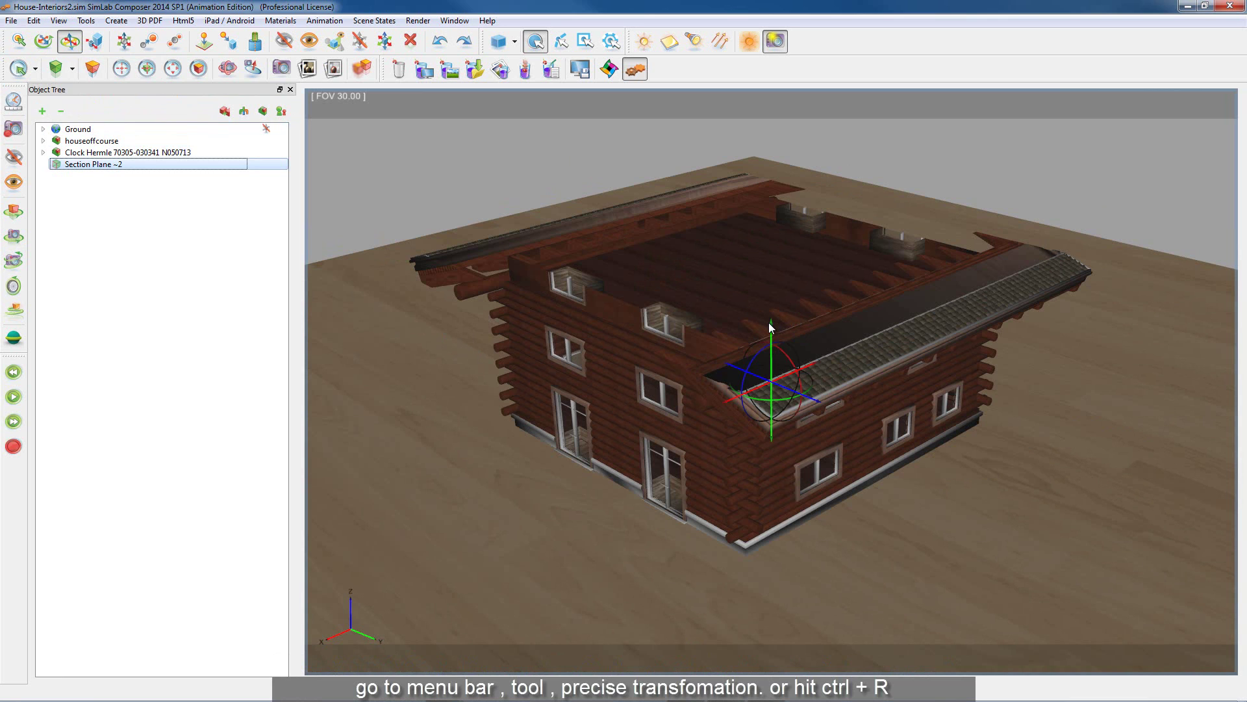
drag(769, 323, 768, 371)
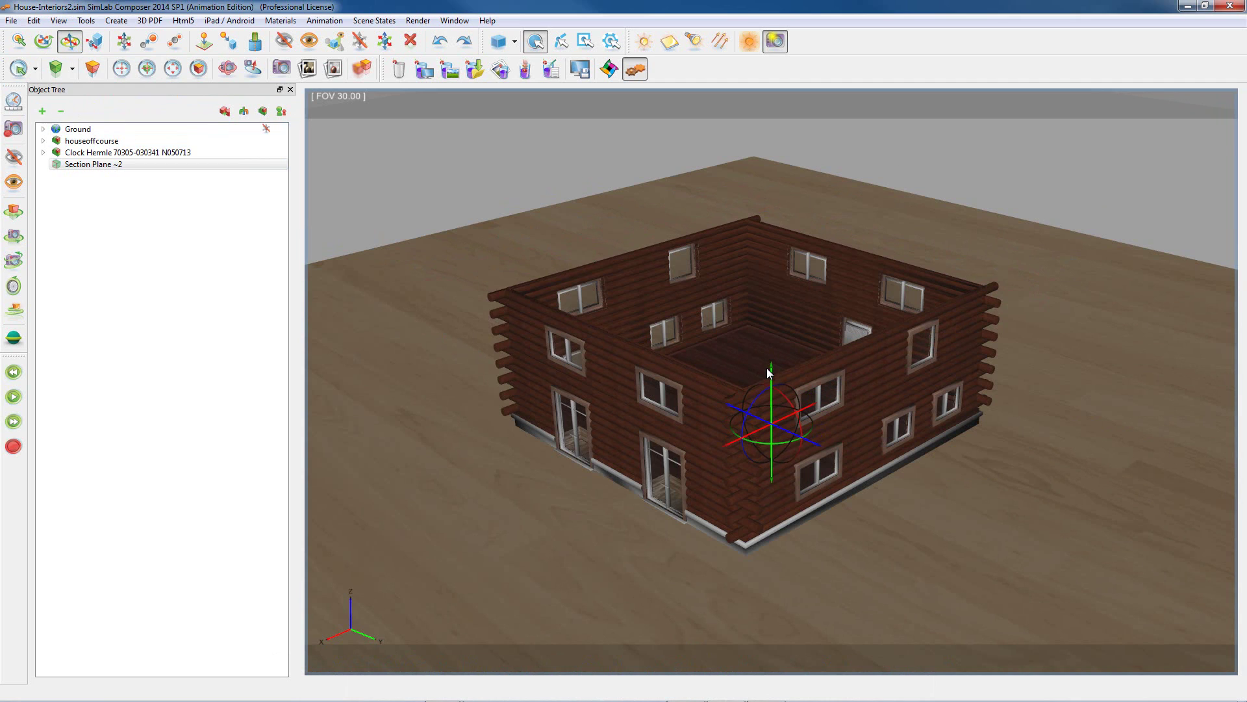
Step: Select the house assembly and break its geometry using the section plane
click(744, 486)
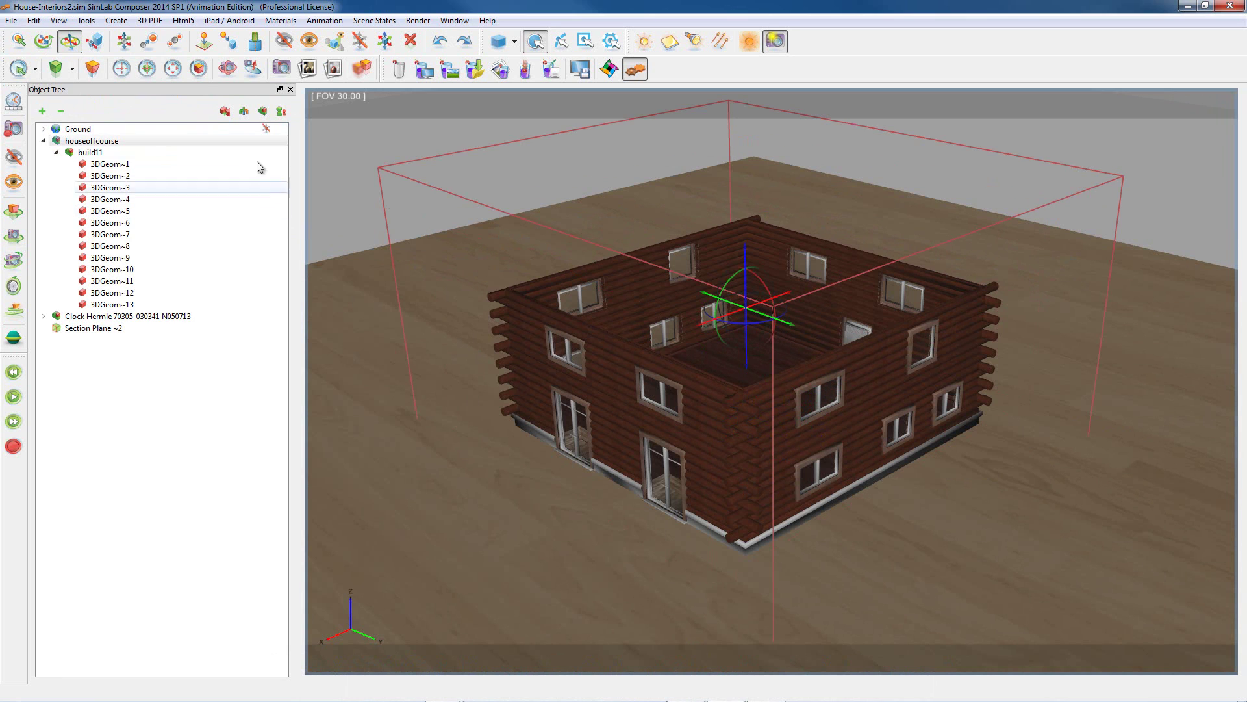
click(88, 21)
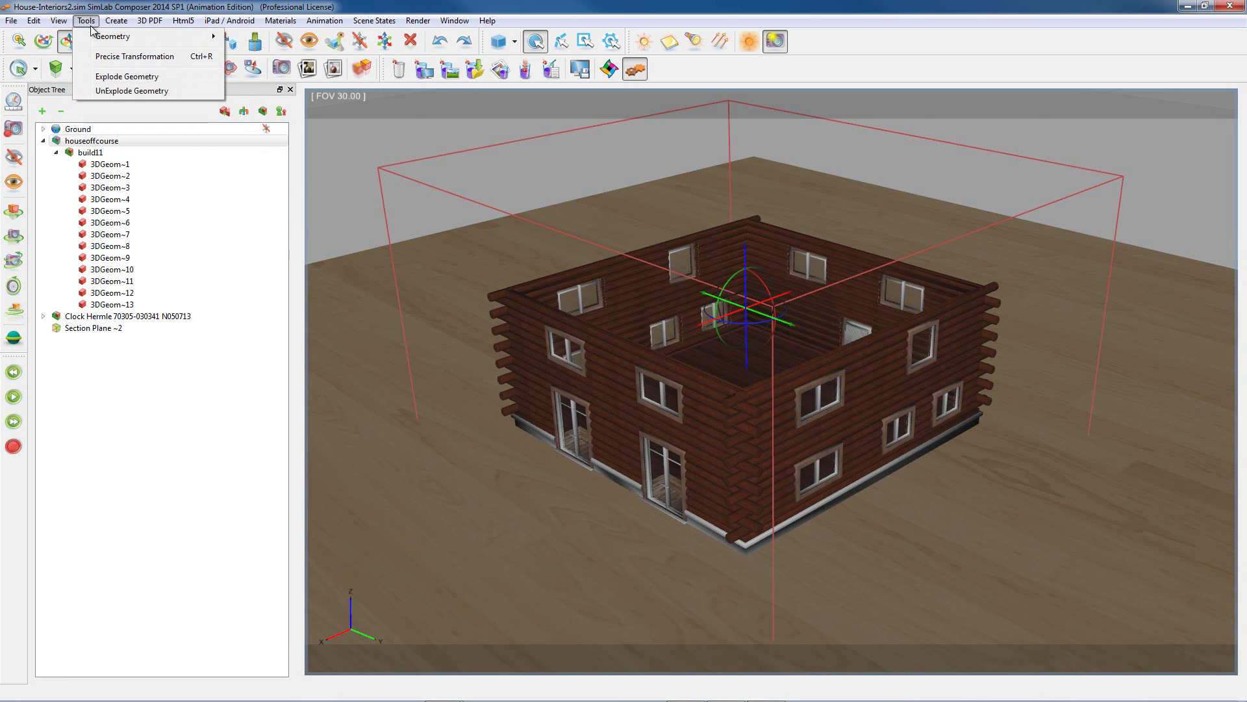
mouse_move(98, 37)
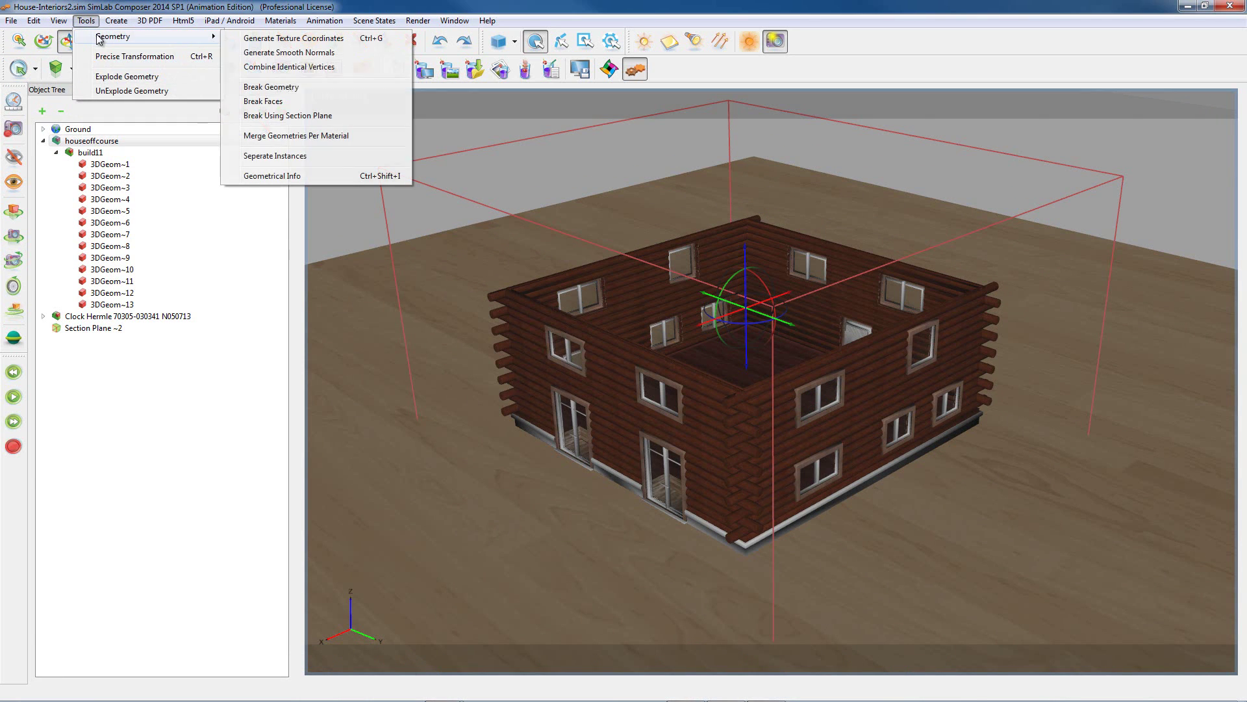
click(299, 116)
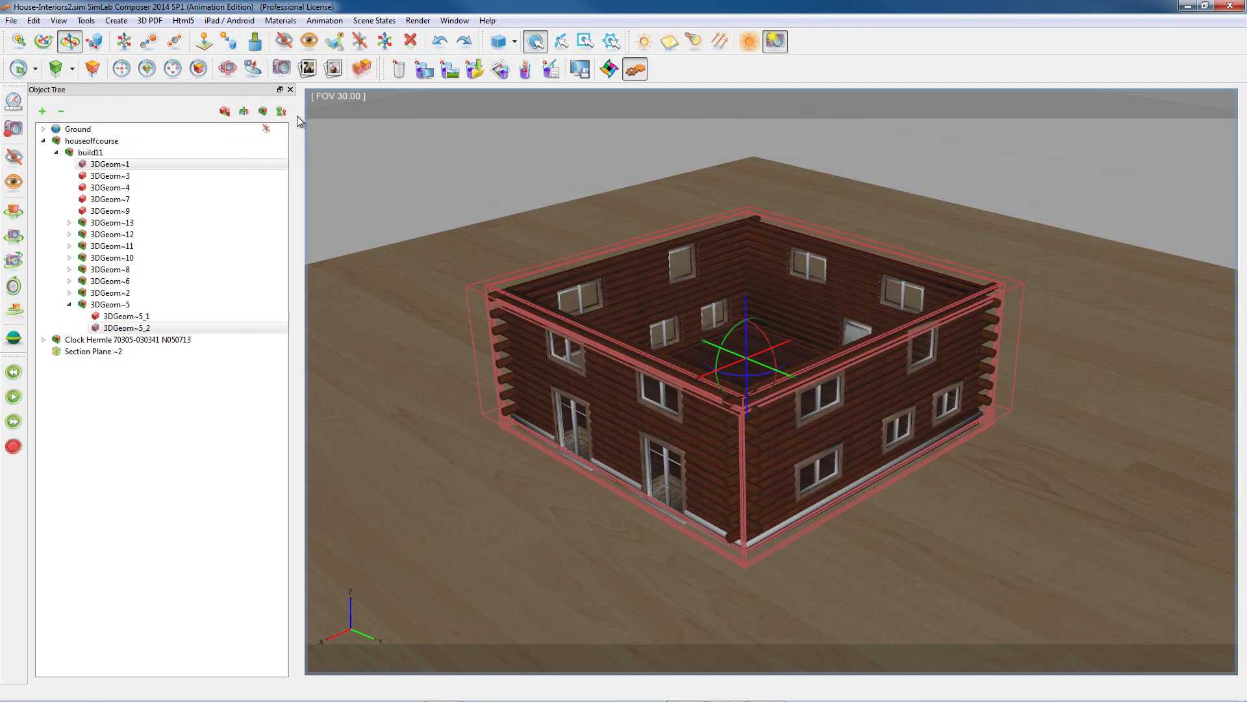
Step: Switch to parallel projection and the Left View, with the house centred in view
click(92, 68)
click(74, 69)
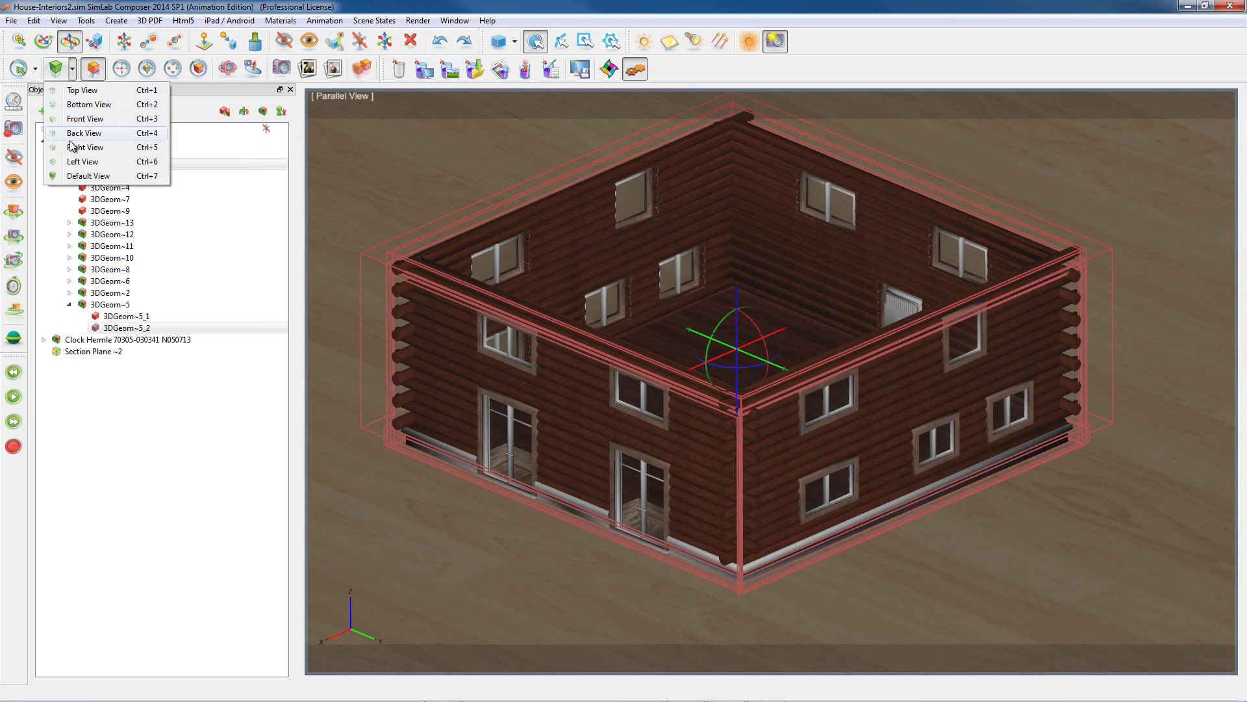
click(77, 164)
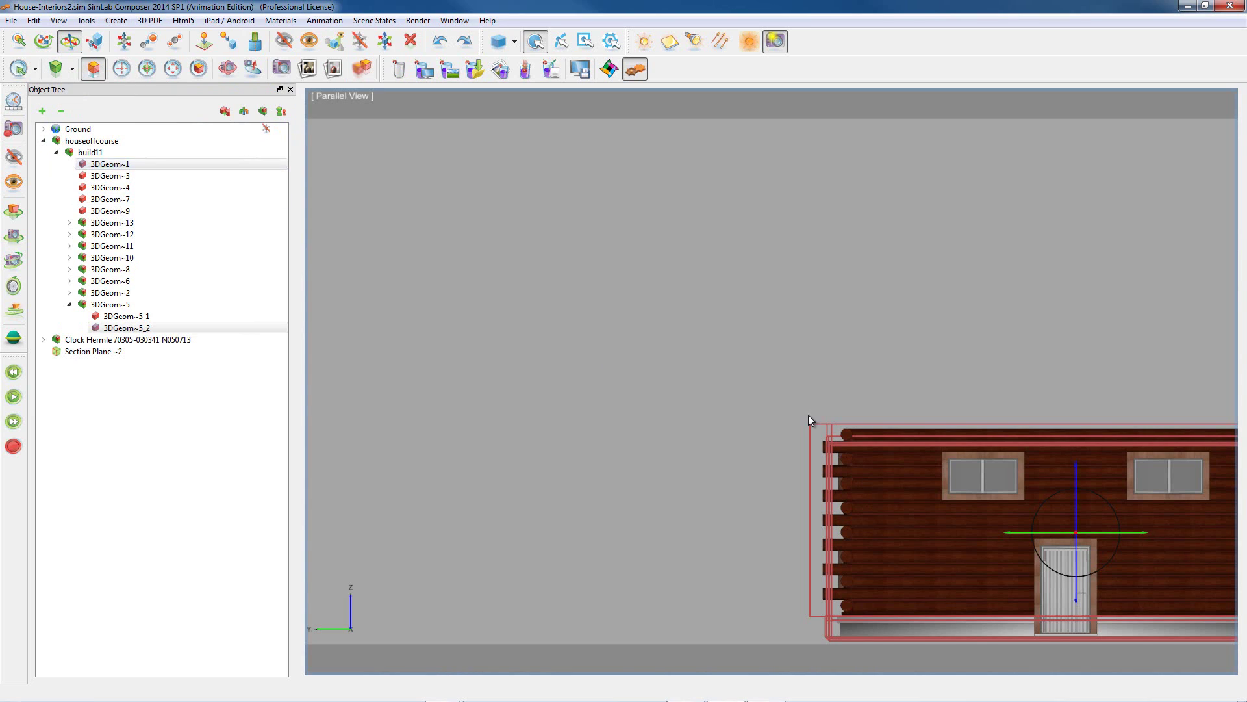
middle_drag(851, 477, 492, 393)
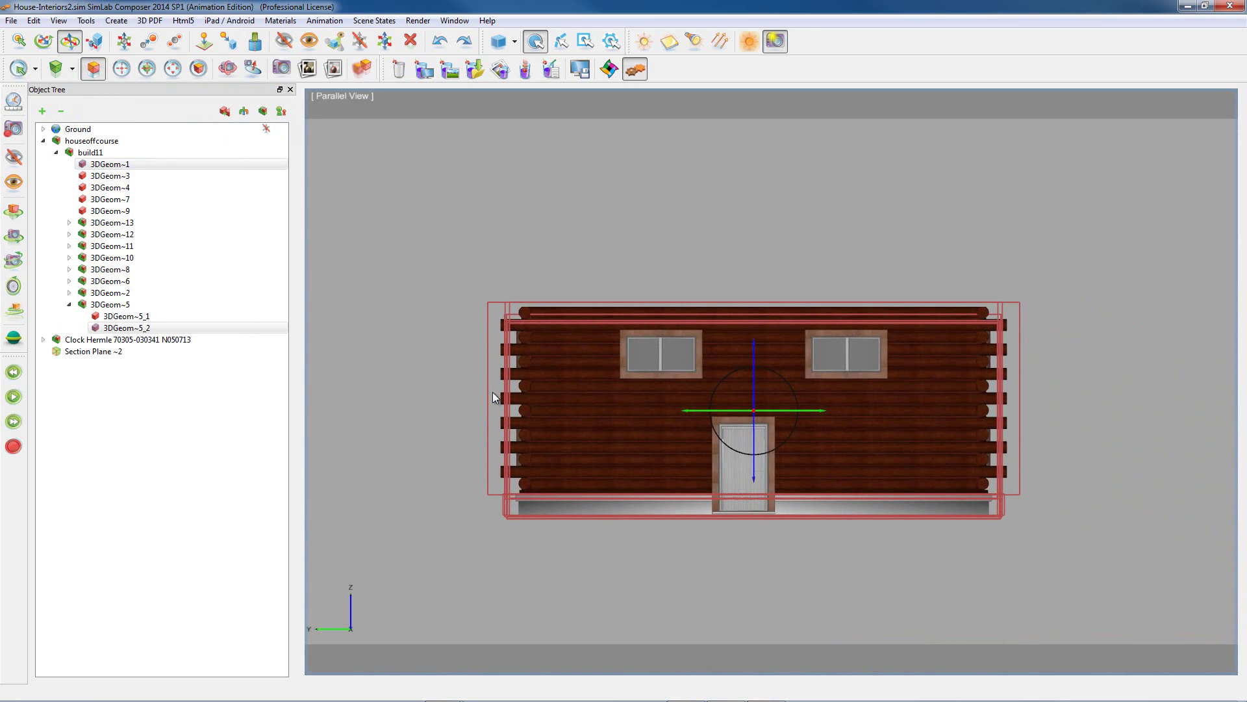
Step: Deselect the house geometry and delete the section plane
click(404, 376)
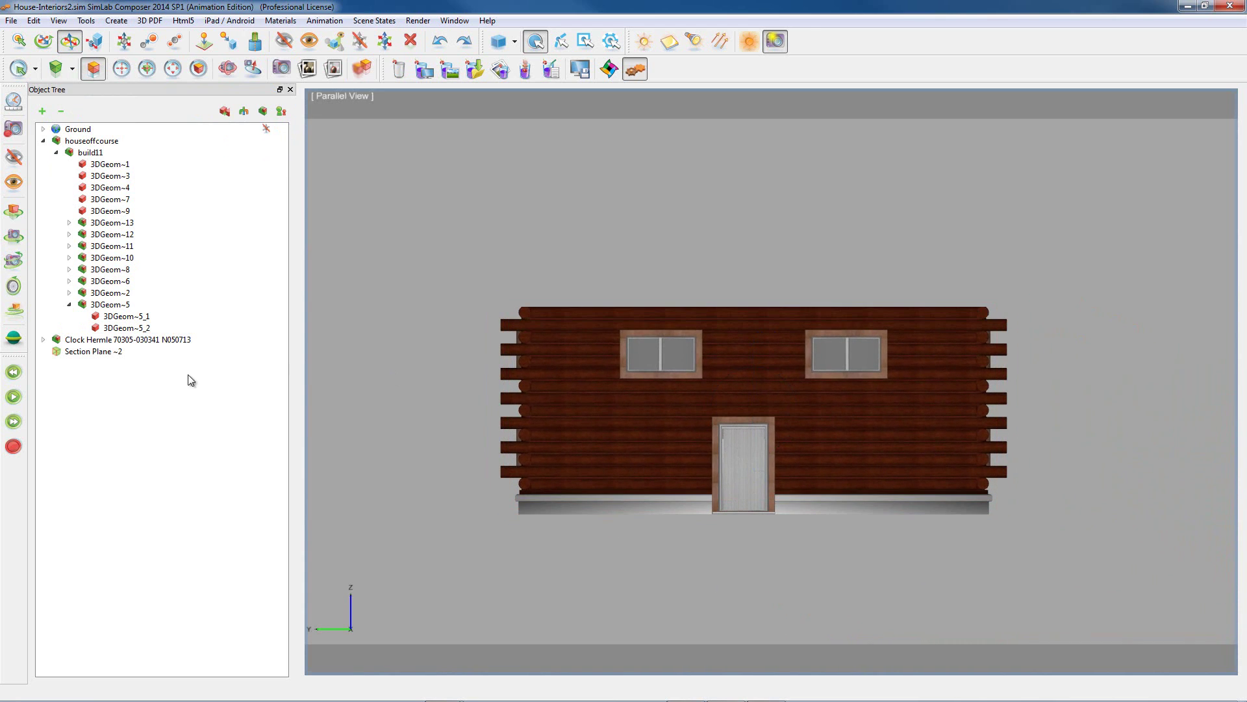
click(95, 355)
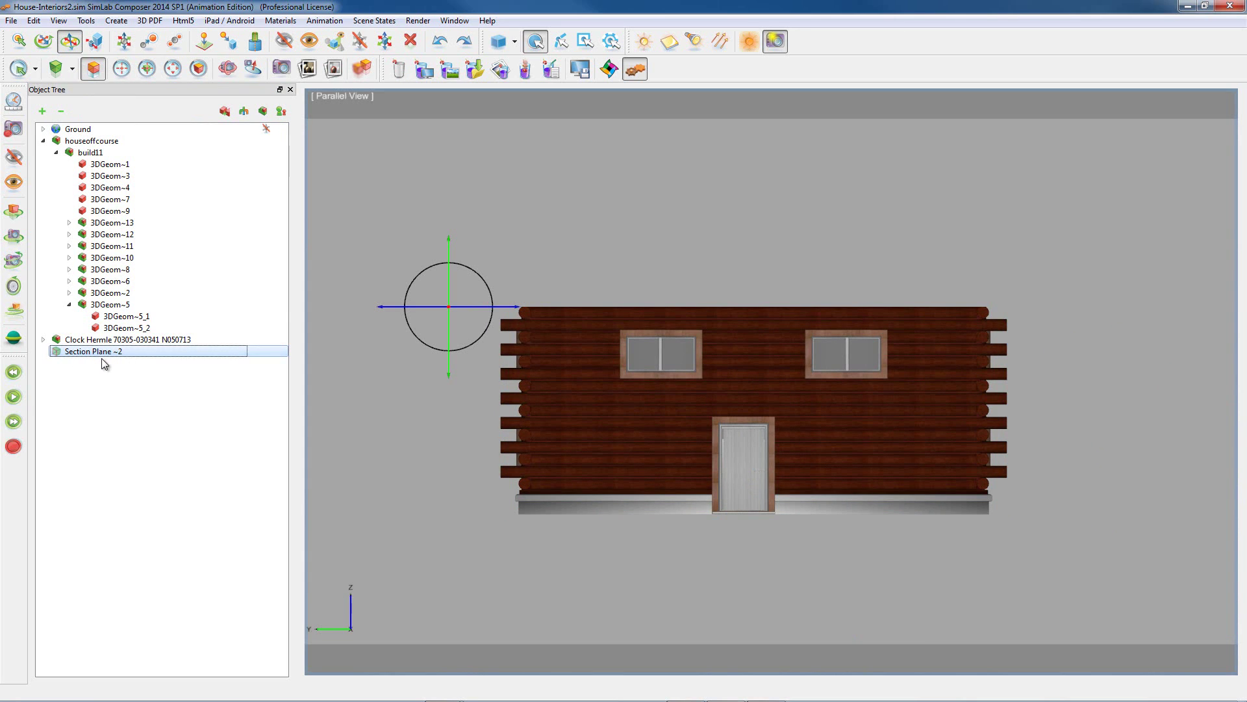
key(Delete)
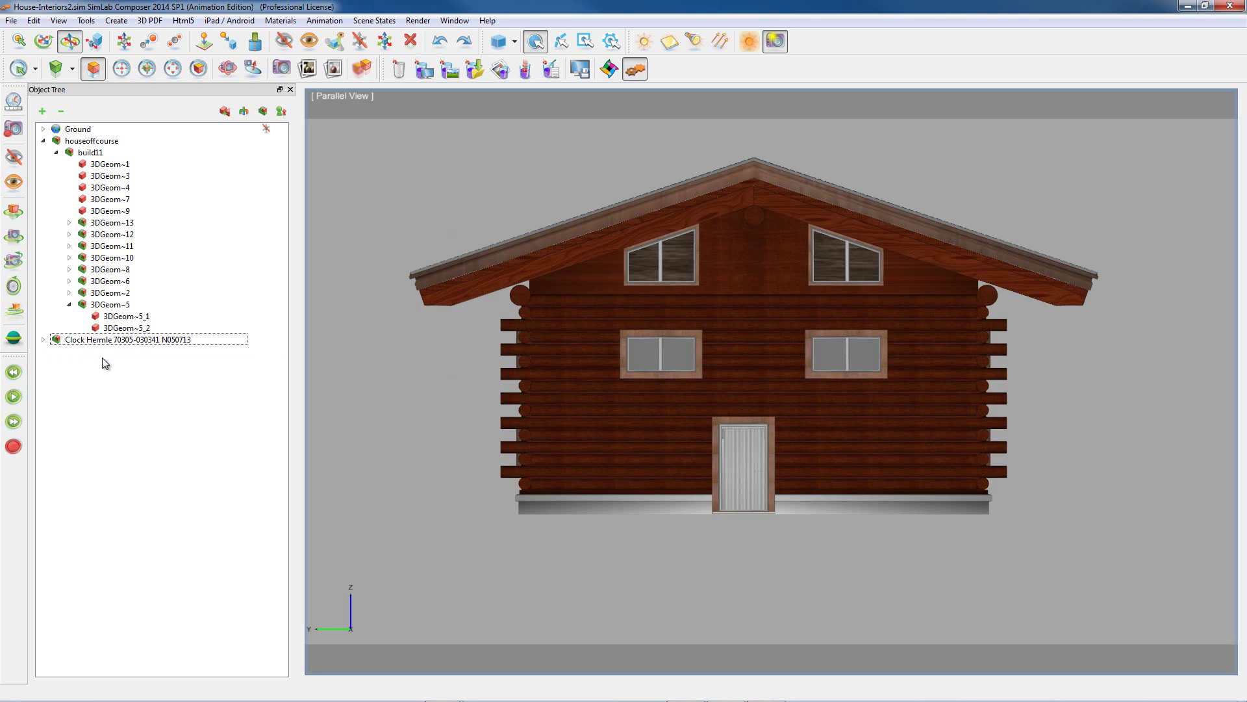
Step: Box-select the roof geometry above the cut and switch to a perspective isometric view of the whole house
drag(338, 127, 1151, 312)
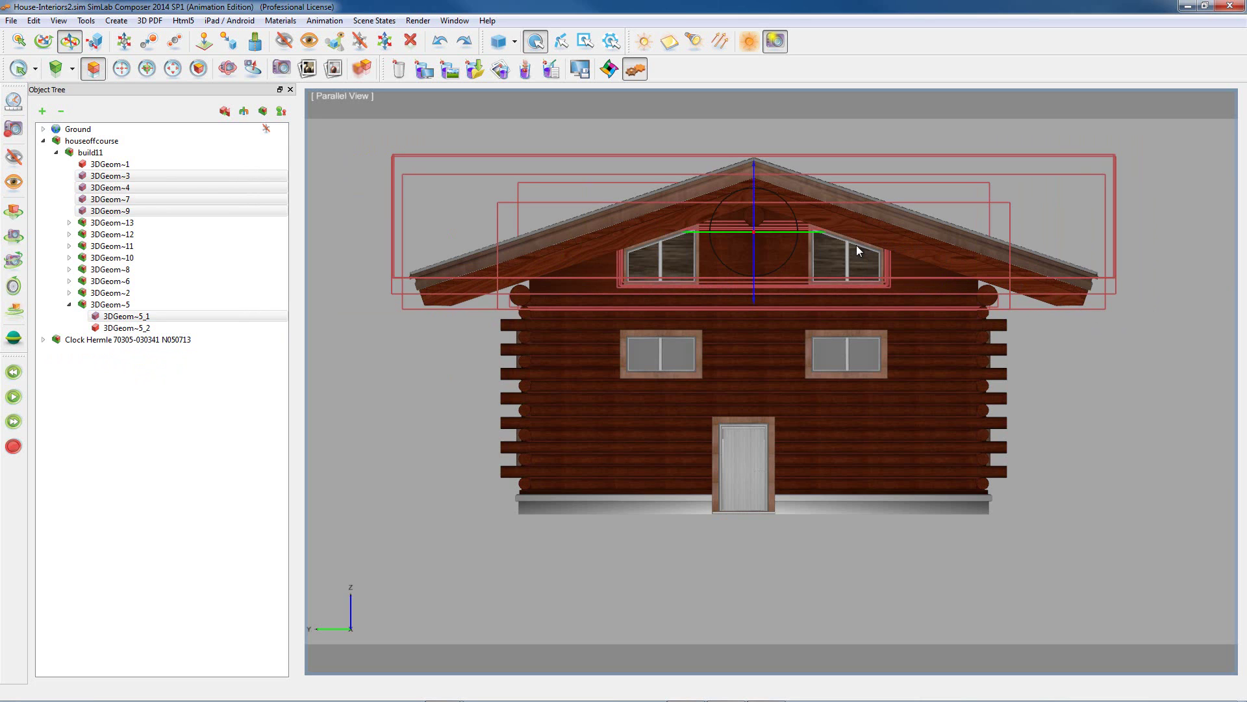
click(94, 69)
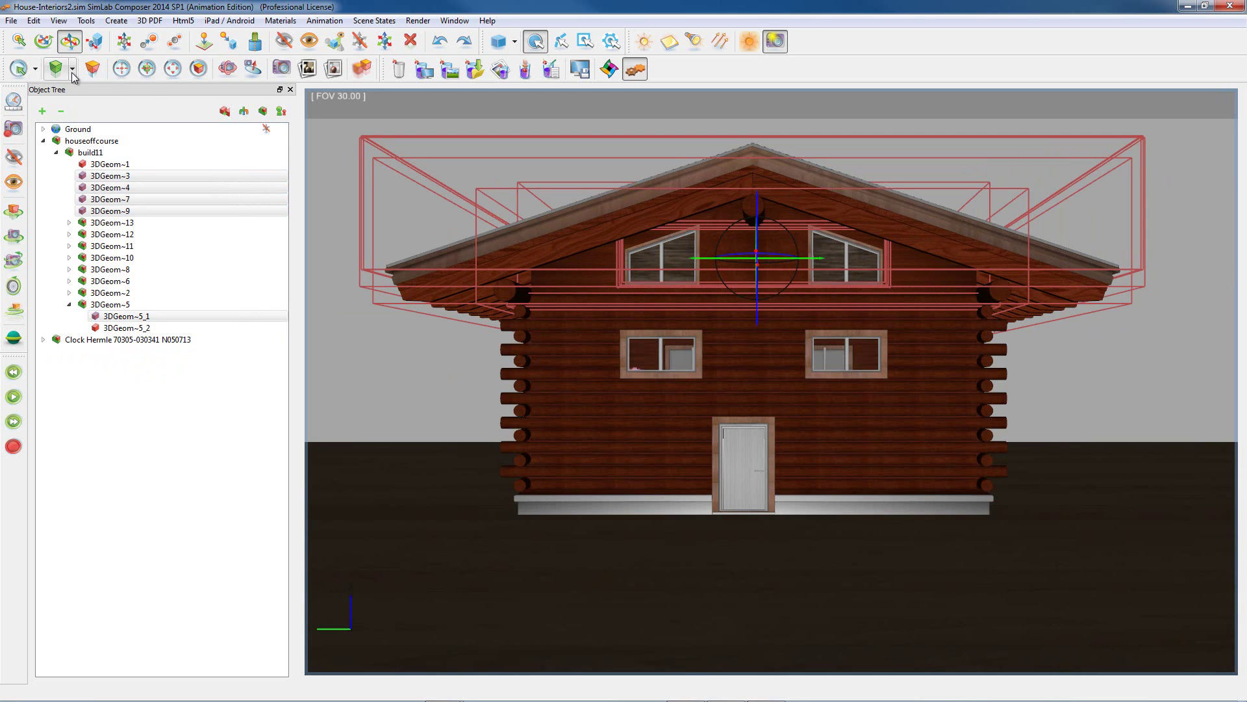
click(72, 69)
click(91, 178)
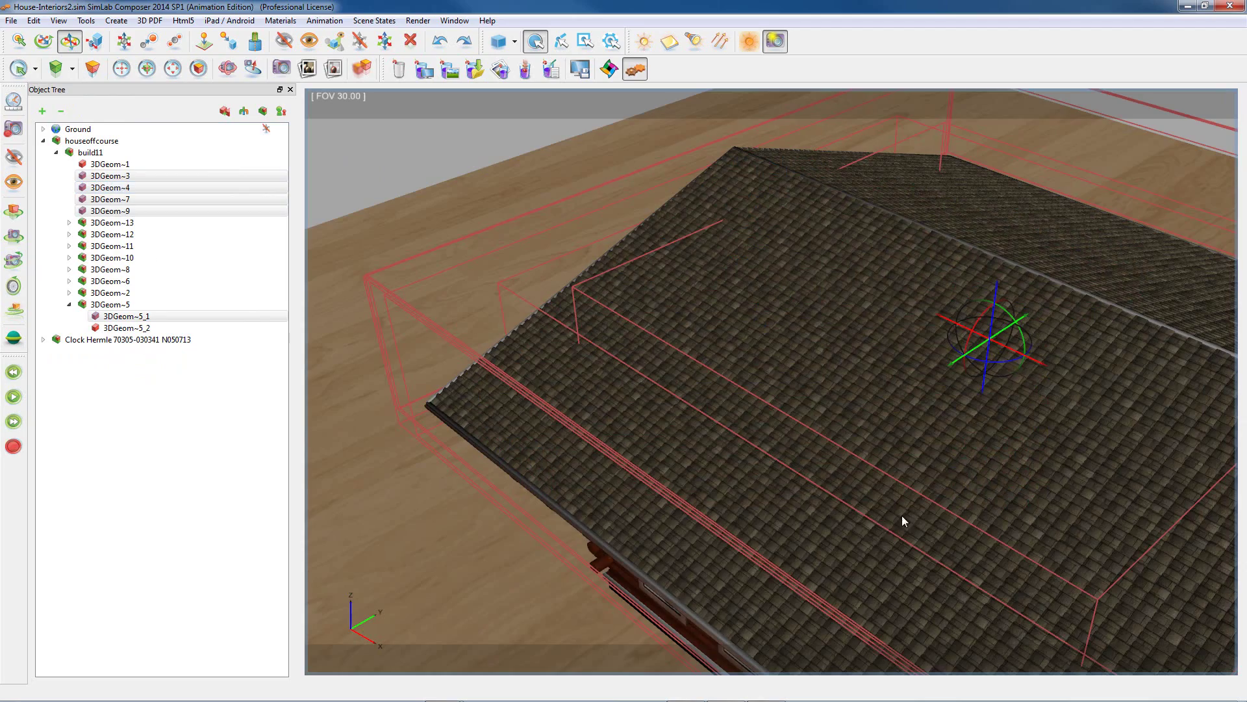
scroll(901, 516, down, 5)
drag(707, 320, 710, 510)
drag(859, 446, 821, 429)
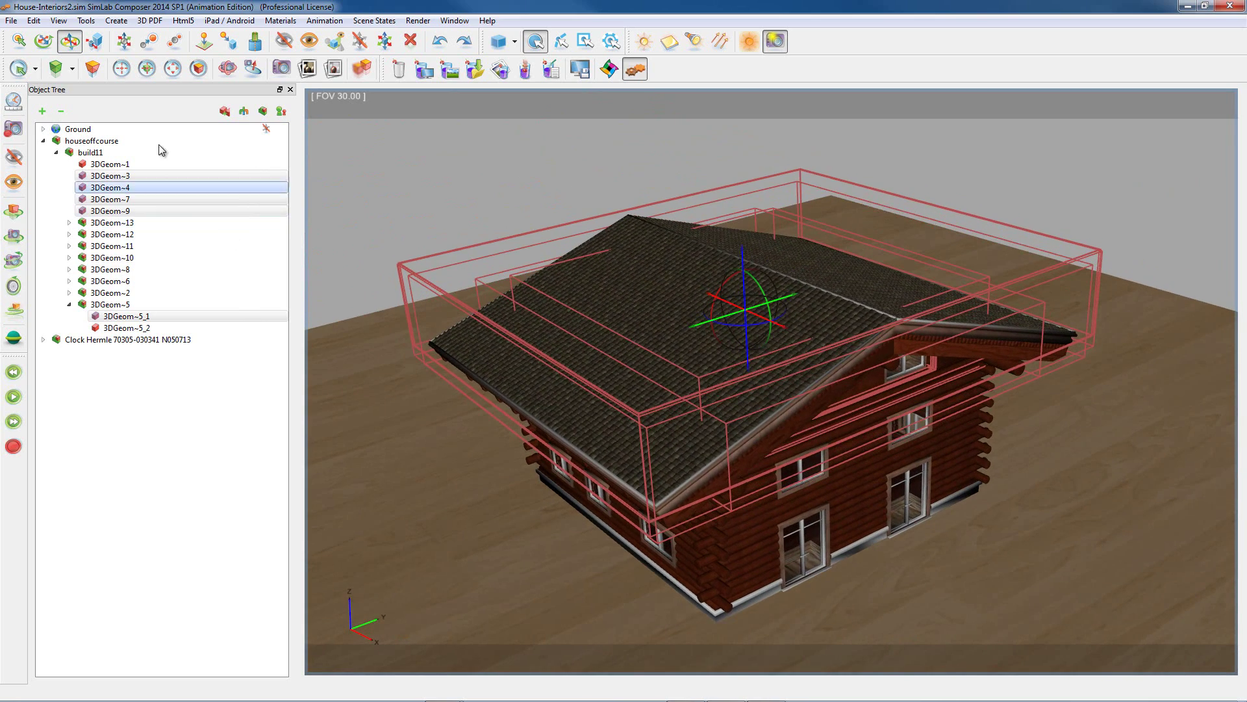
Step: Close the Object Tree and hide the selected roof geometry, leaving nothing selected
click(291, 90)
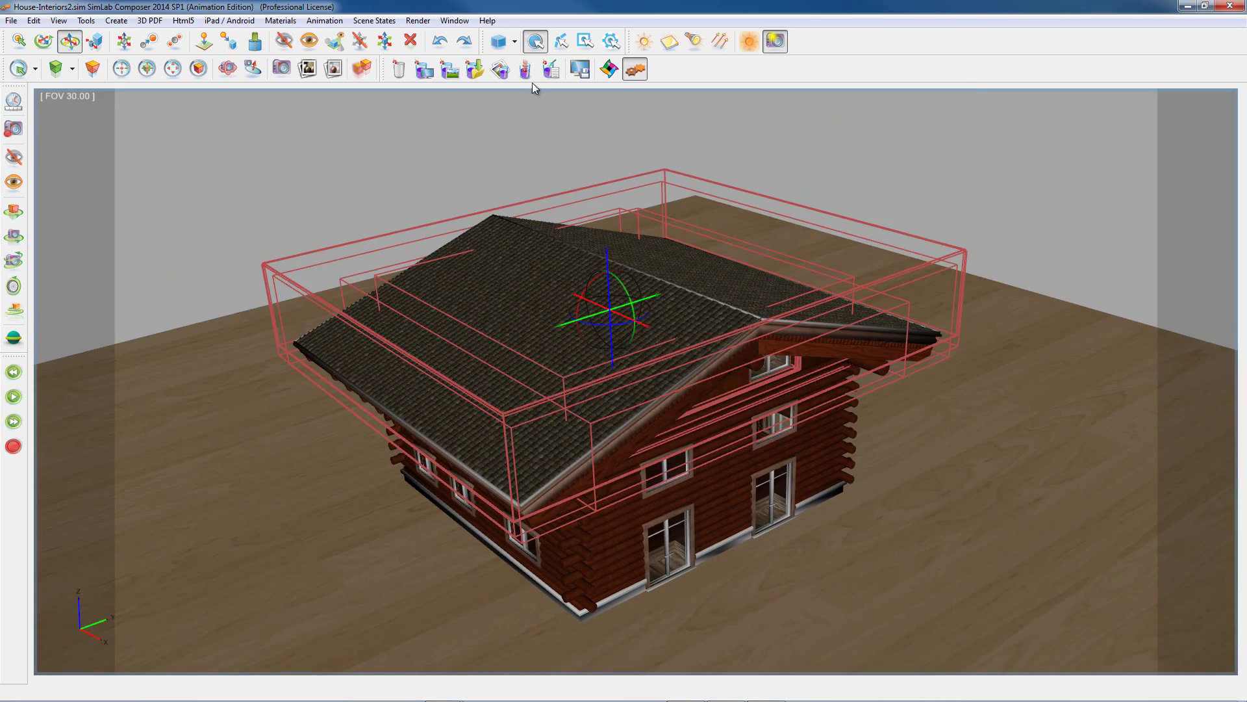
drag(506, 447, 158, 342)
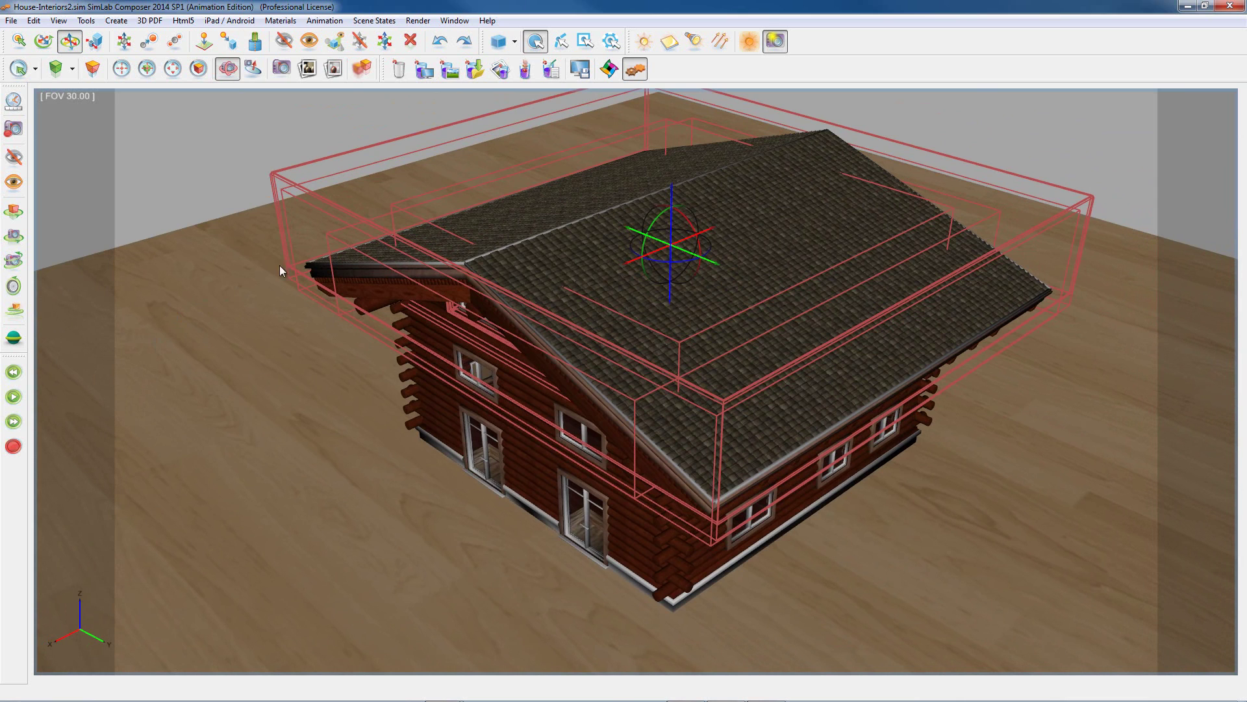
click(286, 42)
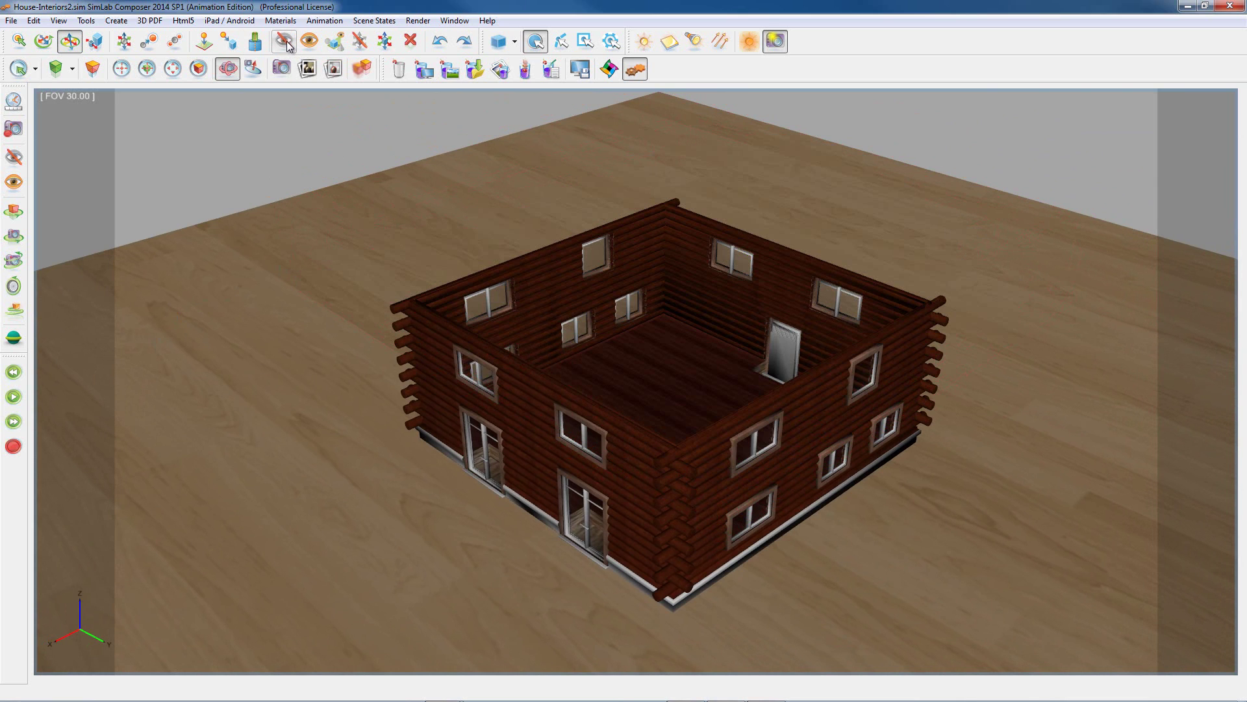
click(681, 318)
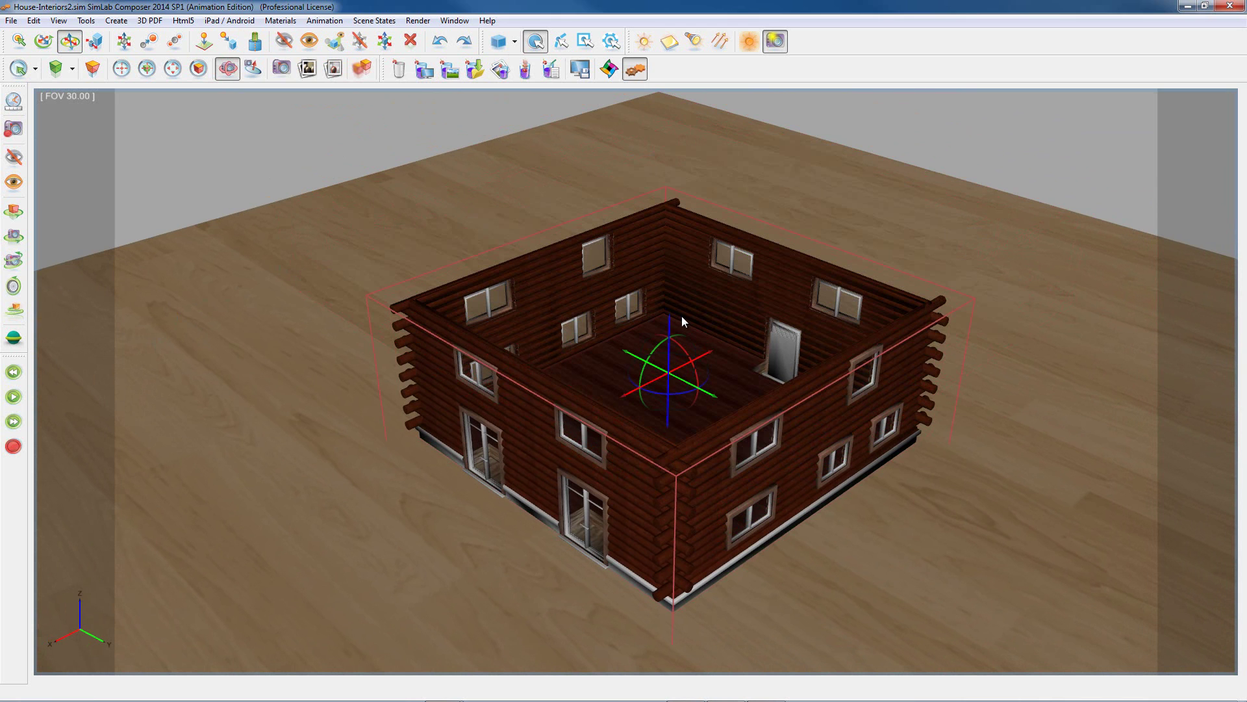
click(906, 114)
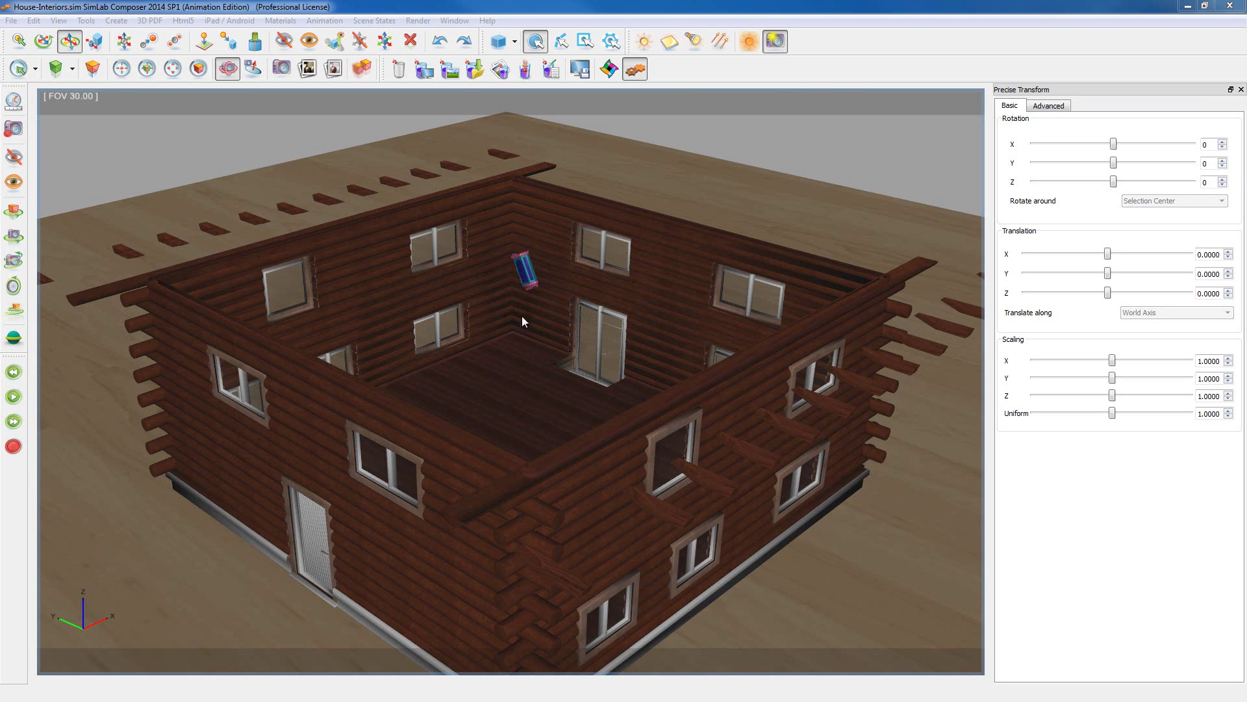
Step: Select the whole clock on the wall and zoom to it to examine its tilt and pivot placement
click(529, 273)
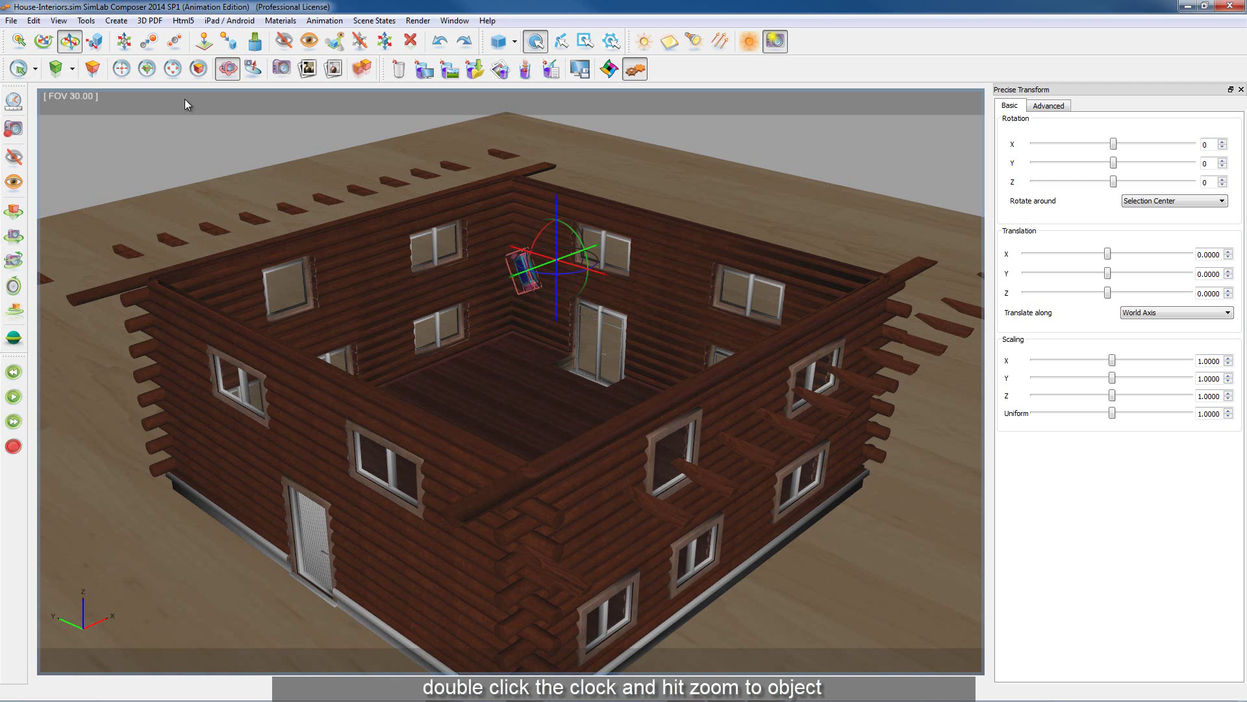
click(199, 69)
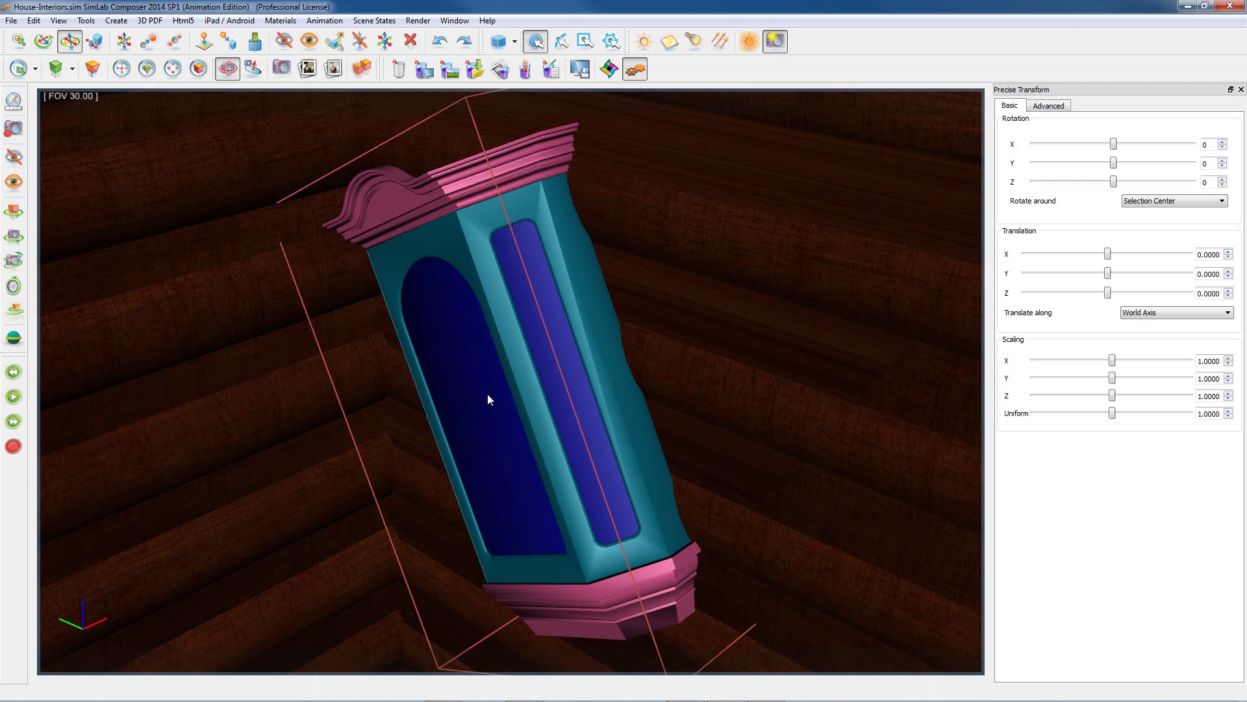
drag(487, 394, 689, 249)
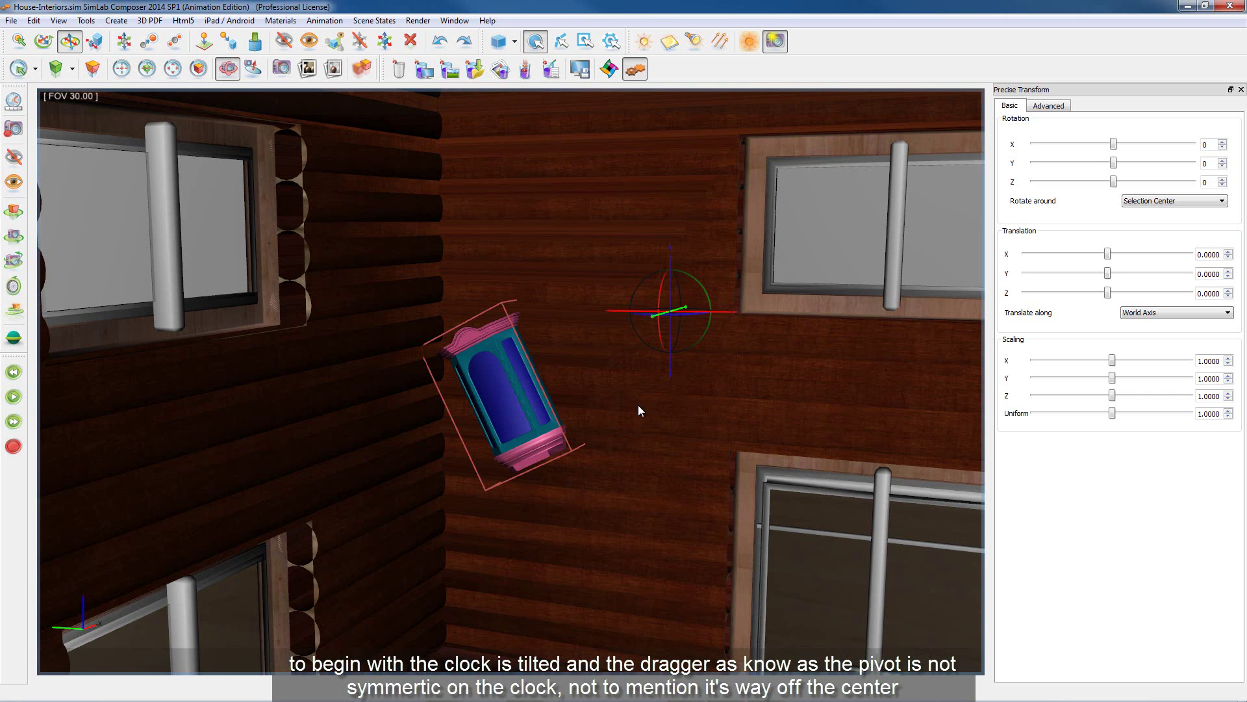
scroll(639, 416, down, 4)
middle_drag(614, 419, 588, 400)
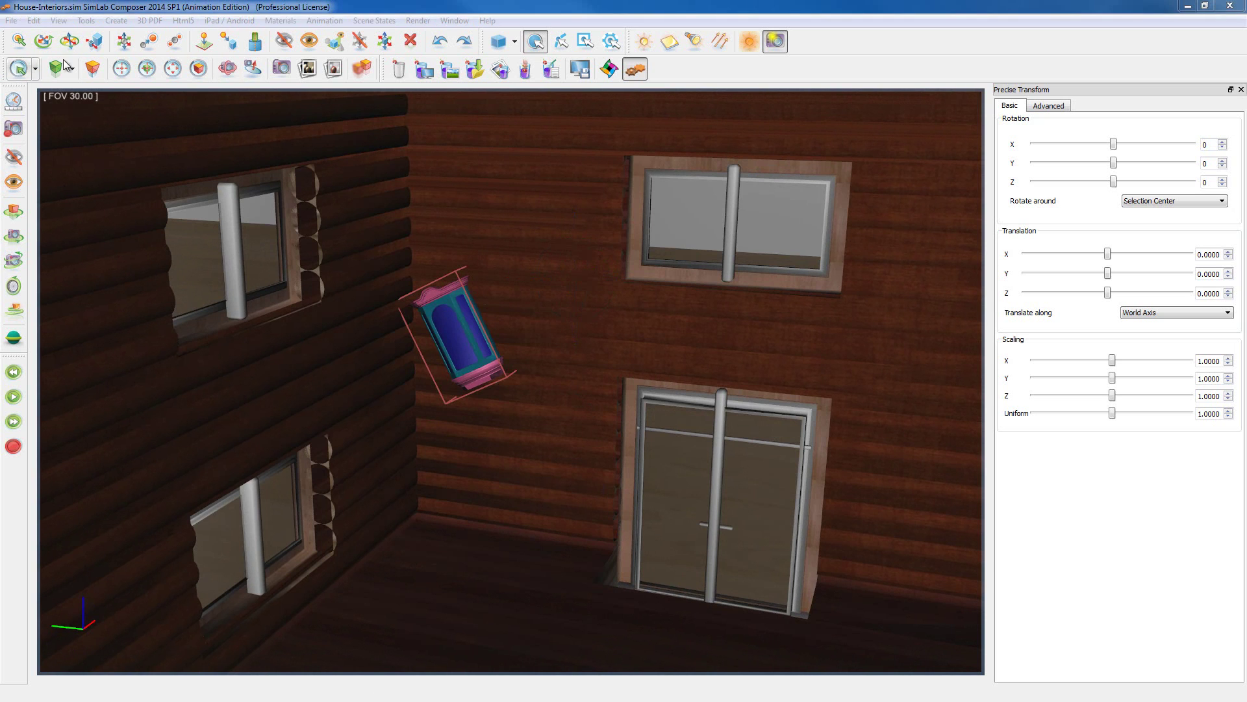
mouse_move(606, 260)
mouse_down()
mouse_move(611, 271)
mouse_move(608, 256)
mouse_up()
drag(666, 473, 713, 597)
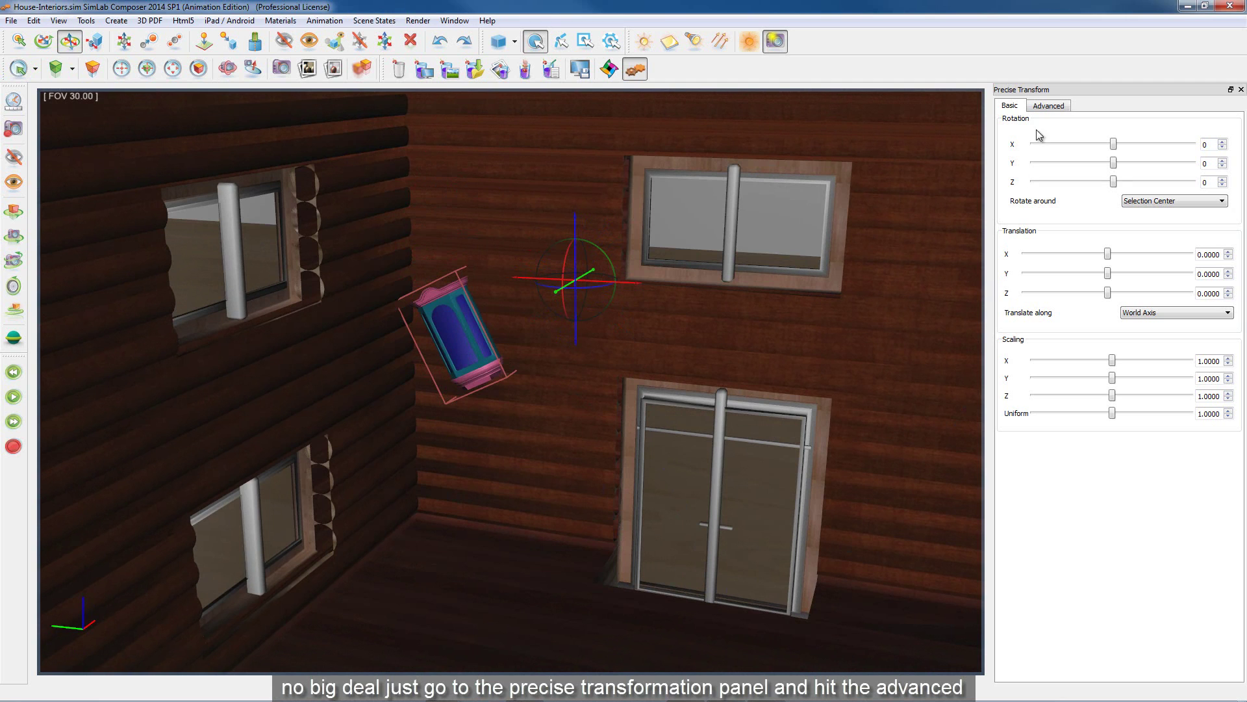
Step: Set the X and Y orientation to 0 for both the clock and its pivot, leaving Z as it is
click(1048, 108)
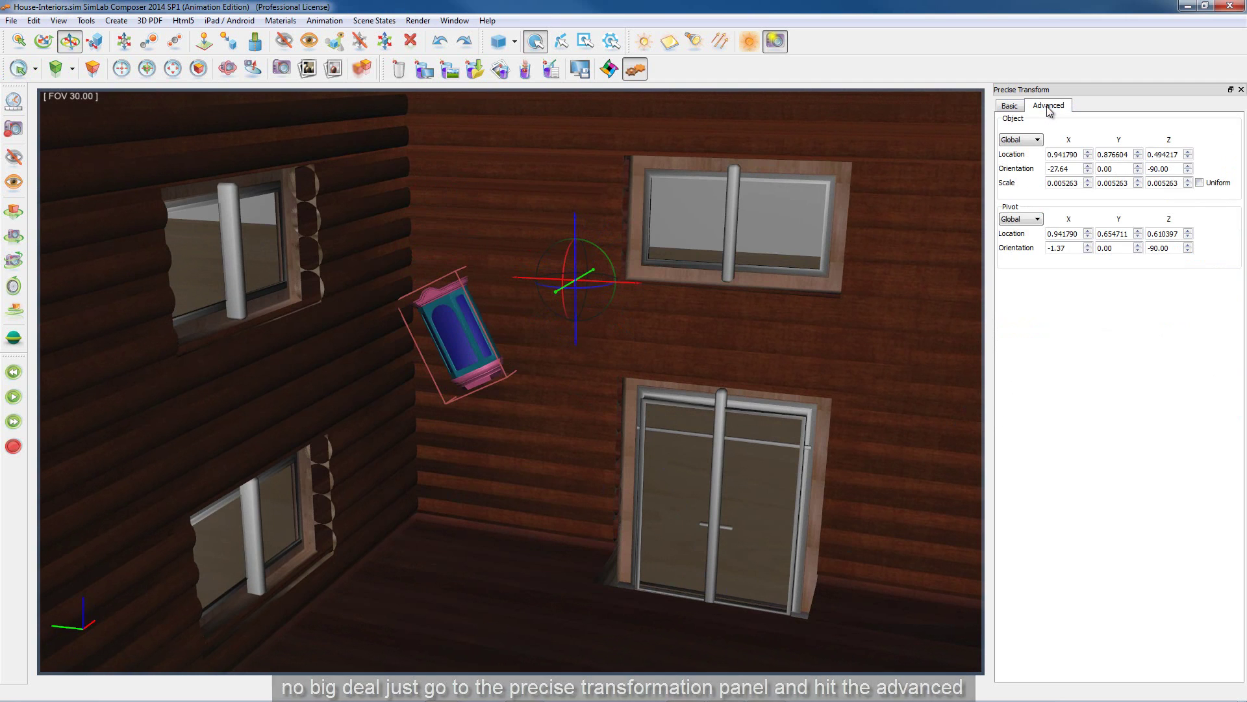
drag(1068, 168, 1045, 174)
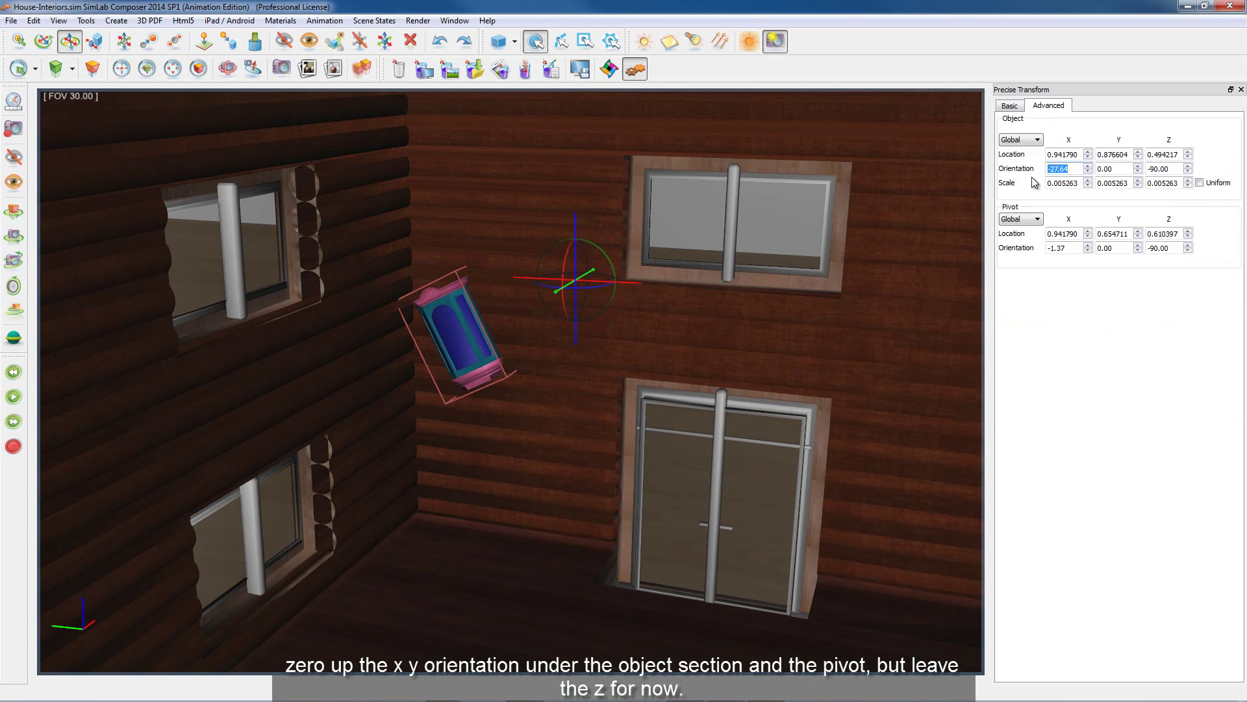
text(0)
key(Tab)
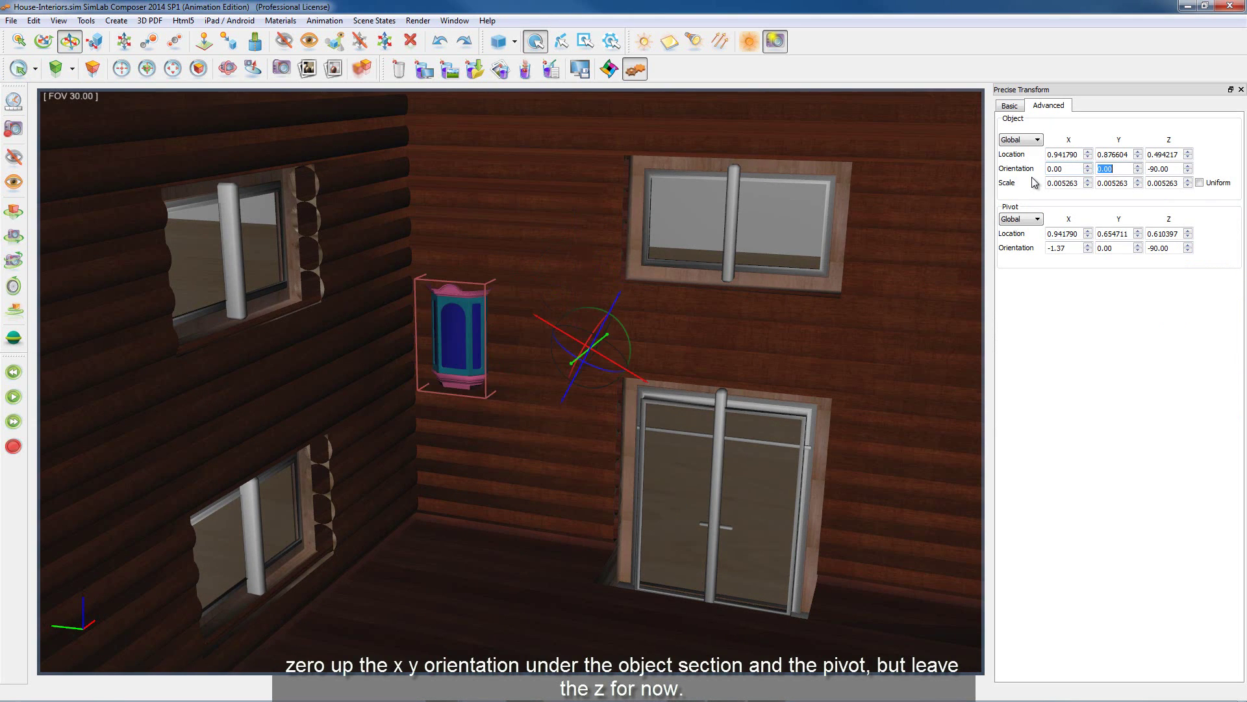
key(Tab)
double_click(1075, 247)
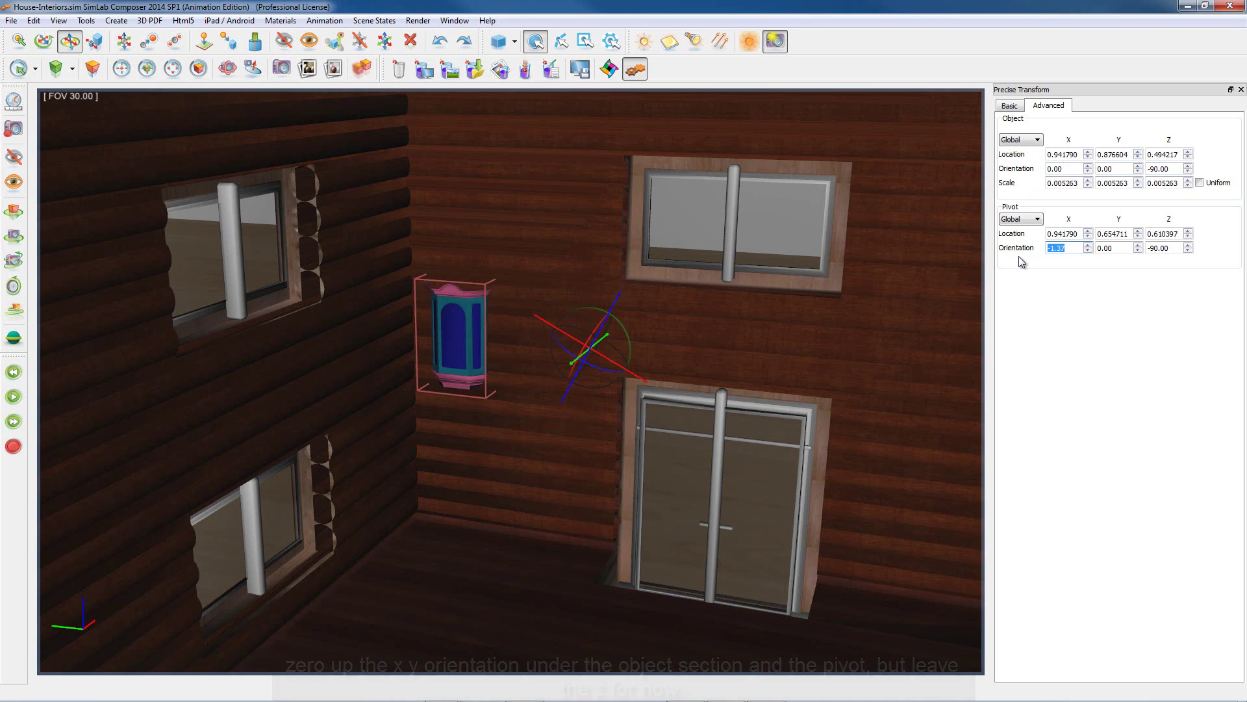
text(0)
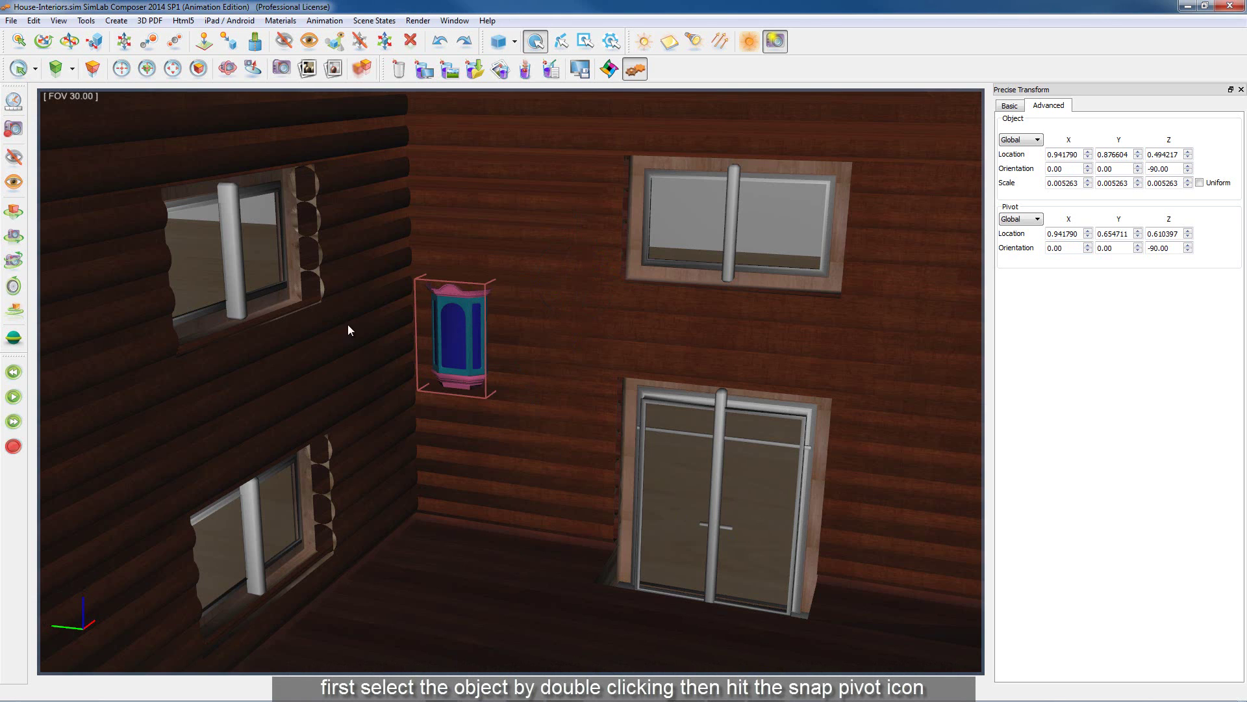
Step: Snap the clock's pivot to the edge loop around its arched front panel using rectangular edge selection
click(149, 41)
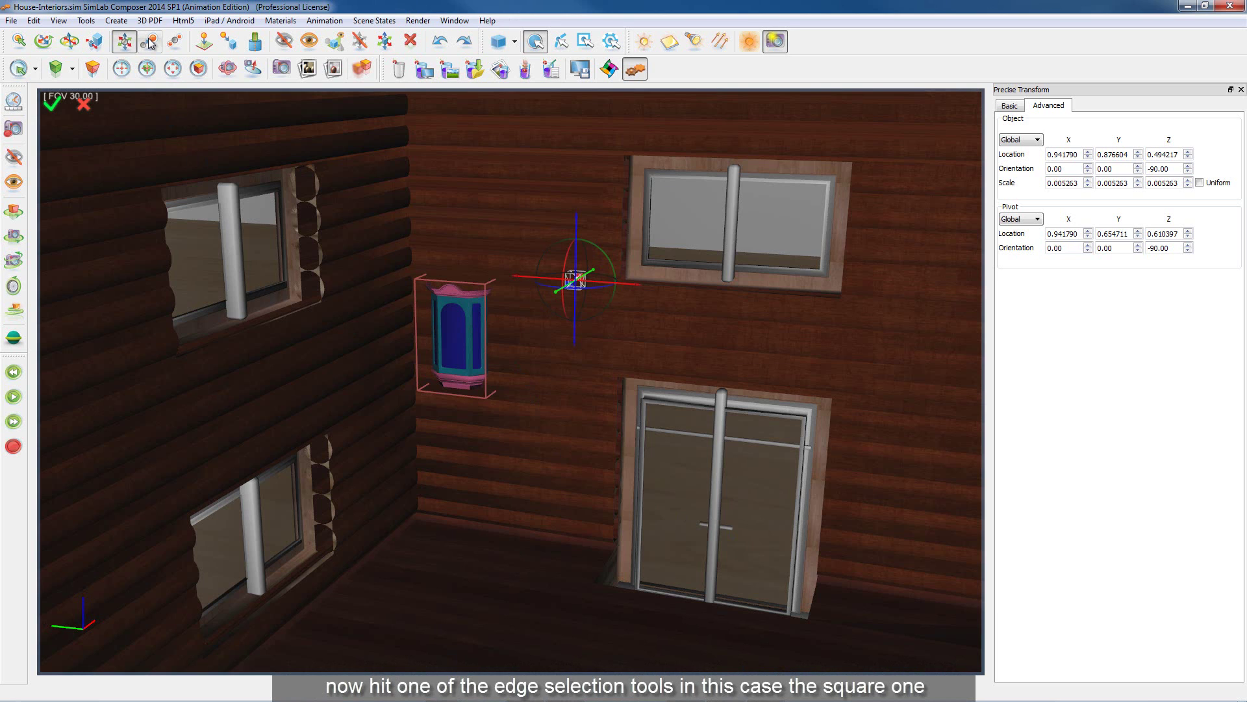
click(585, 41)
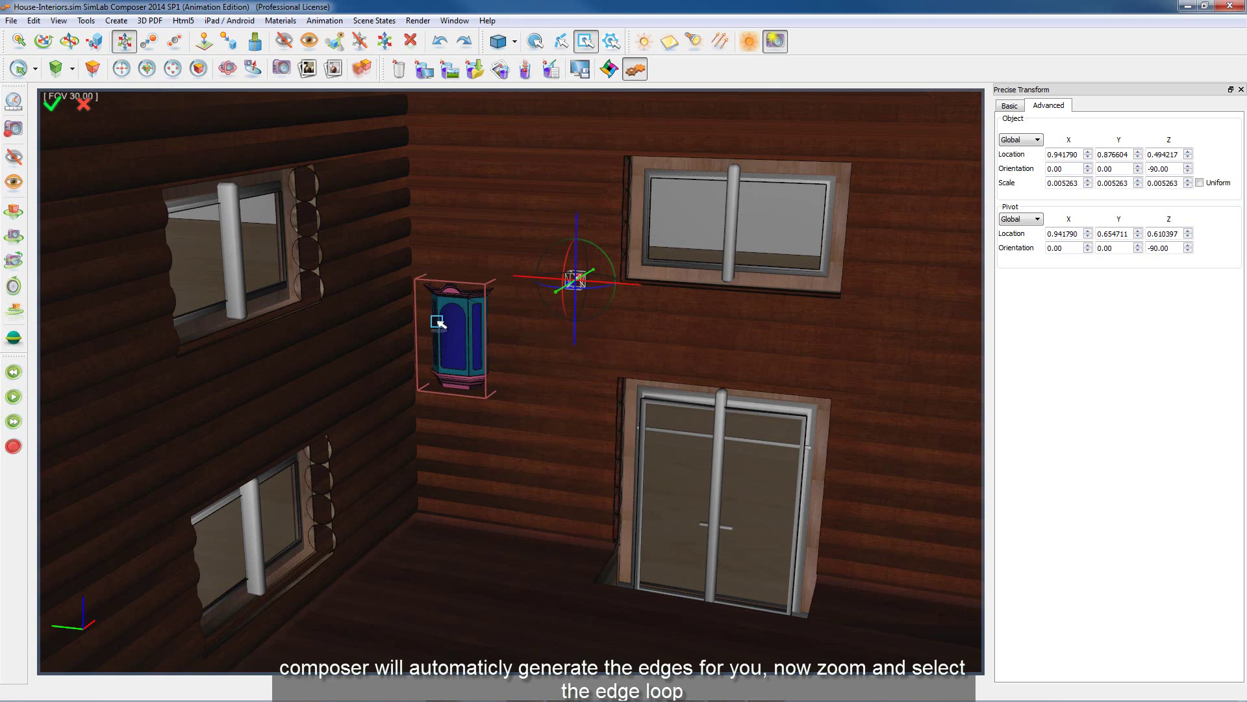
scroll(439, 323, up, 8)
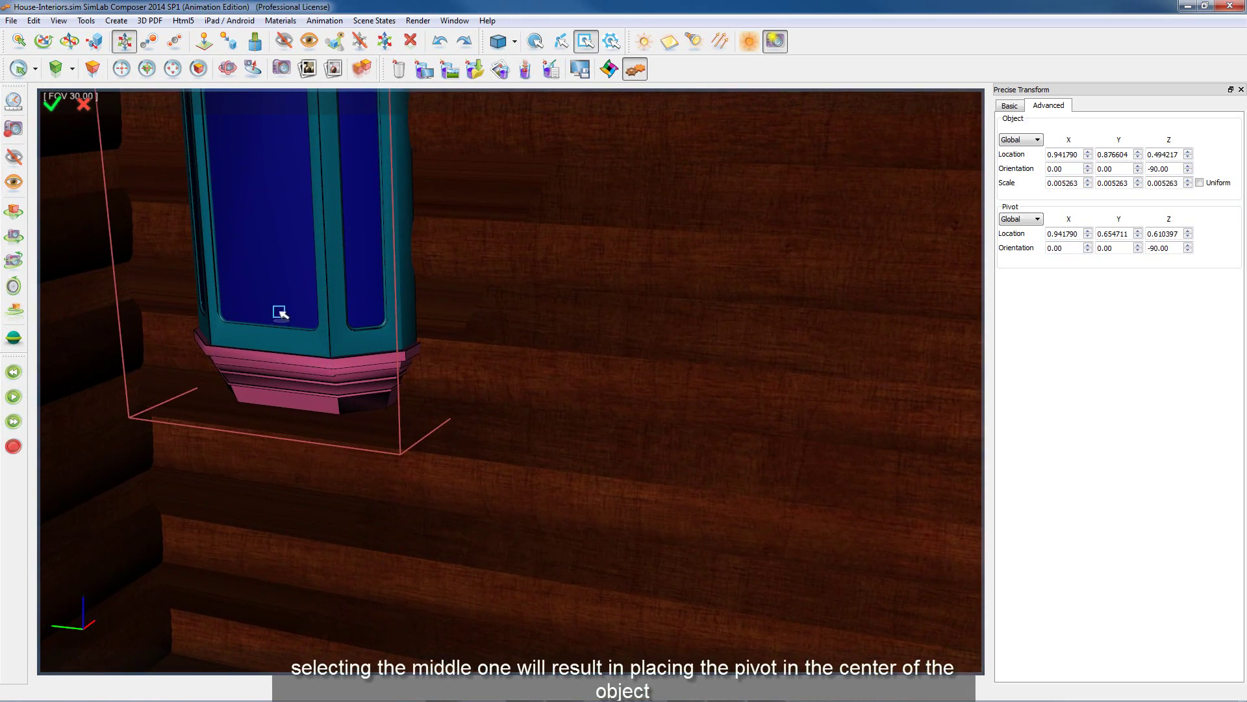
middle_drag(331, 358, 433, 444)
right_drag(433, 444, 455, 535)
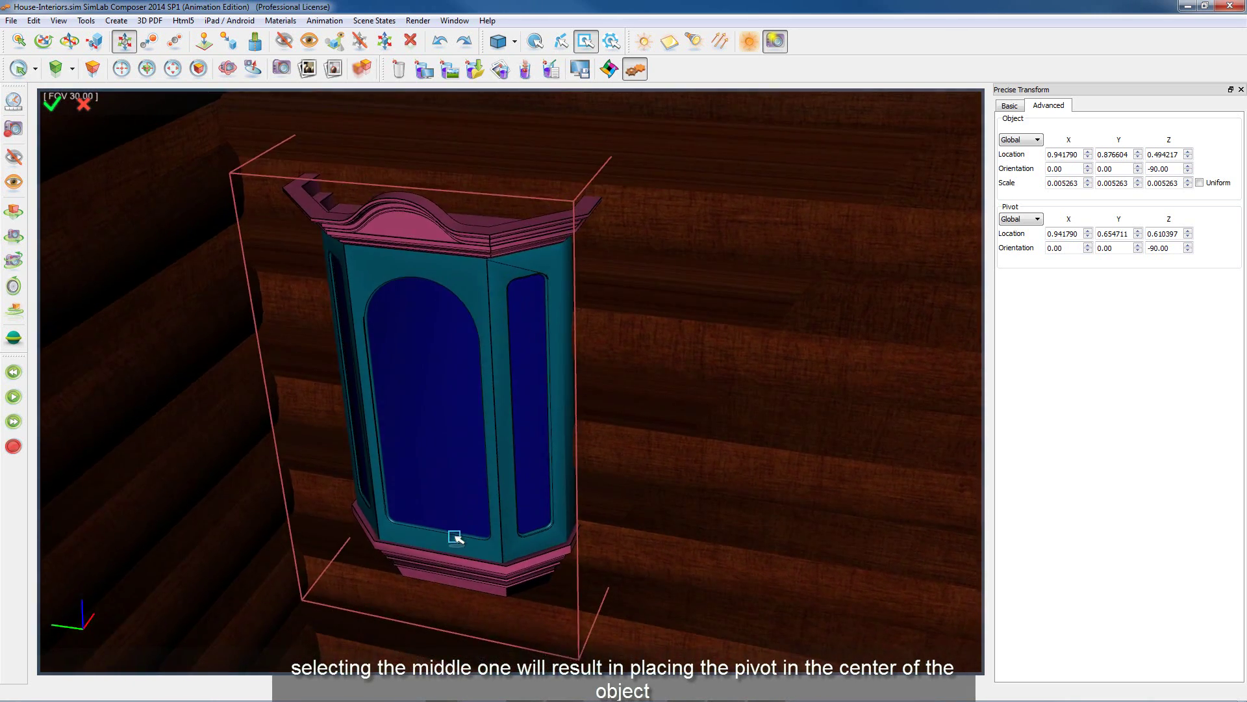
click(445, 532)
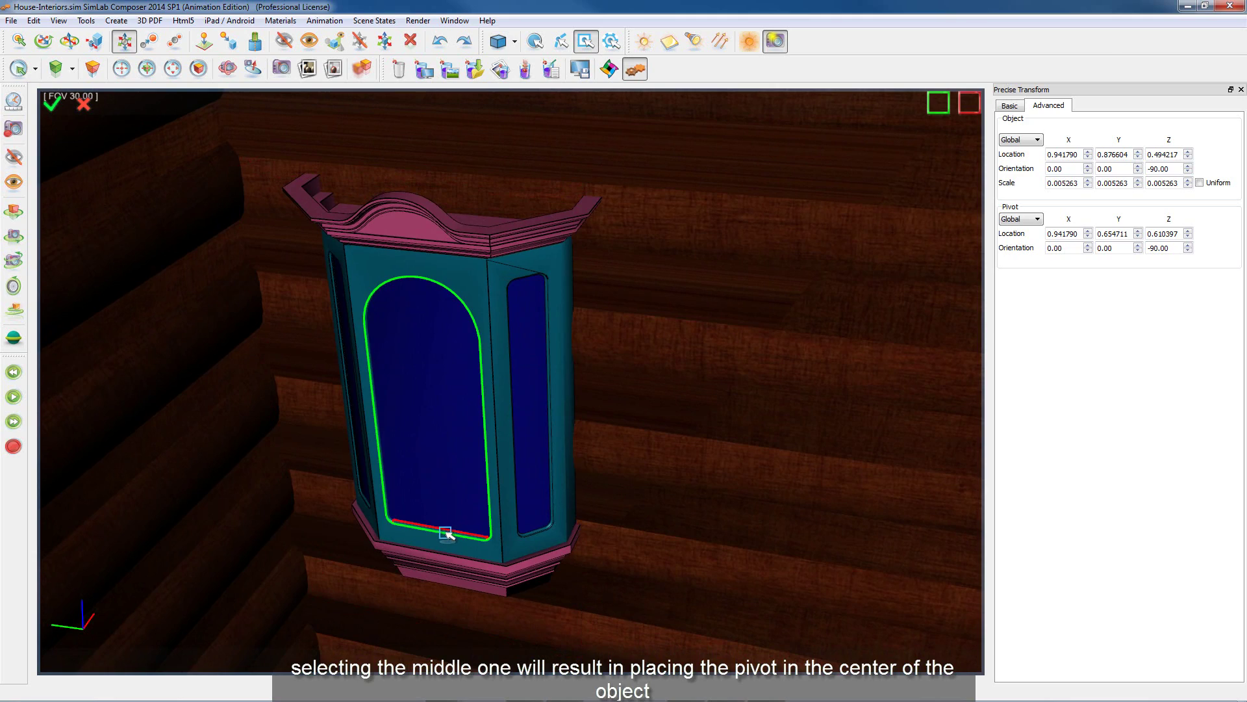
middle_drag(509, 426, 782, 134)
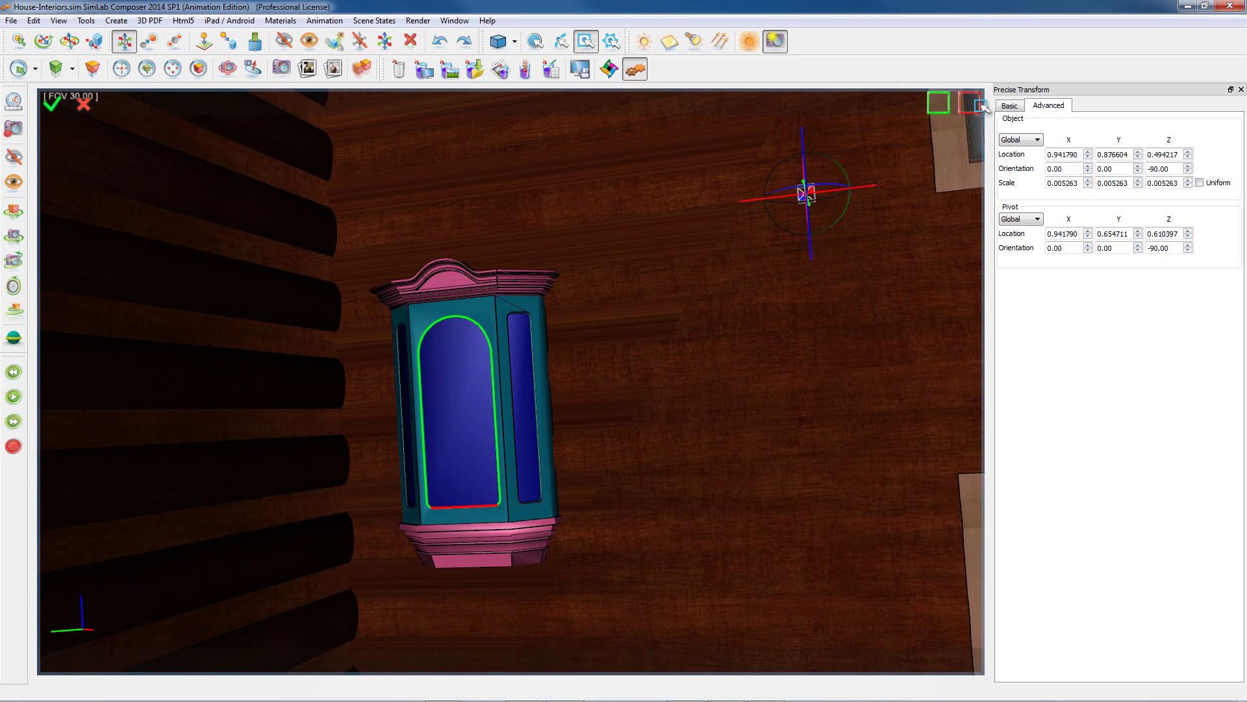
click(938, 102)
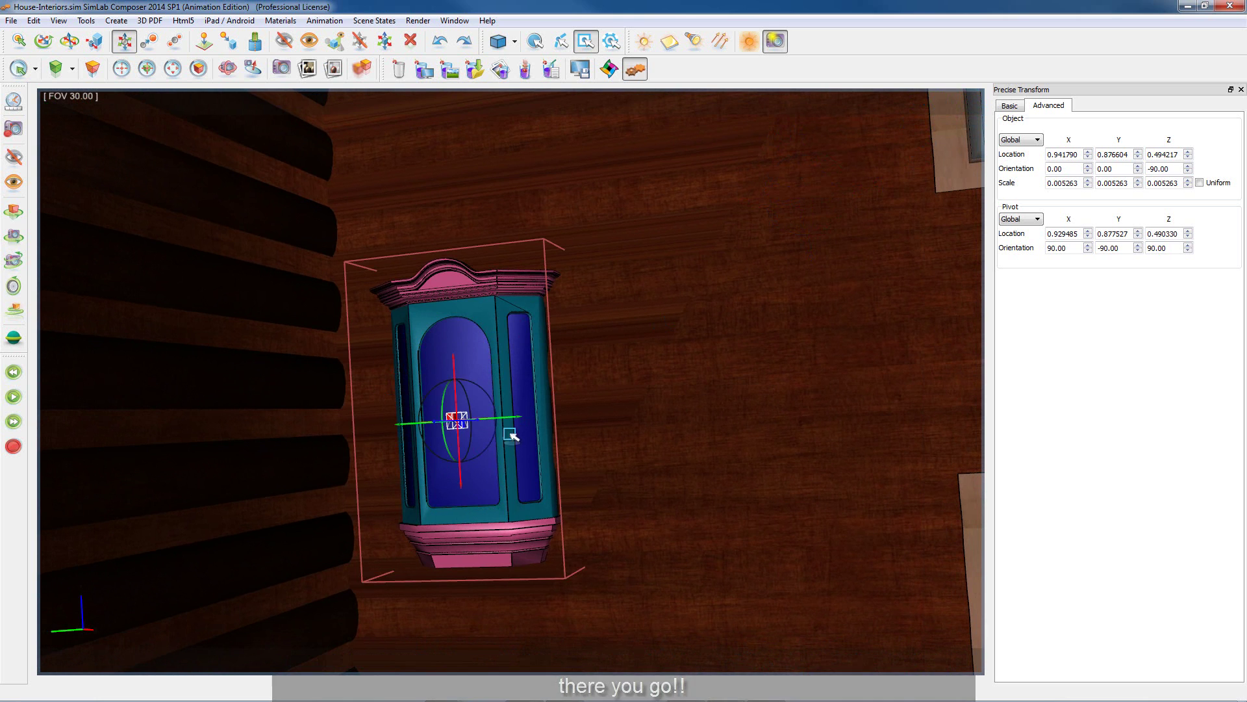
Step: Try rotating the clock about its repositioned pivot with the 3D dragger and undo the rotation
click(70, 41)
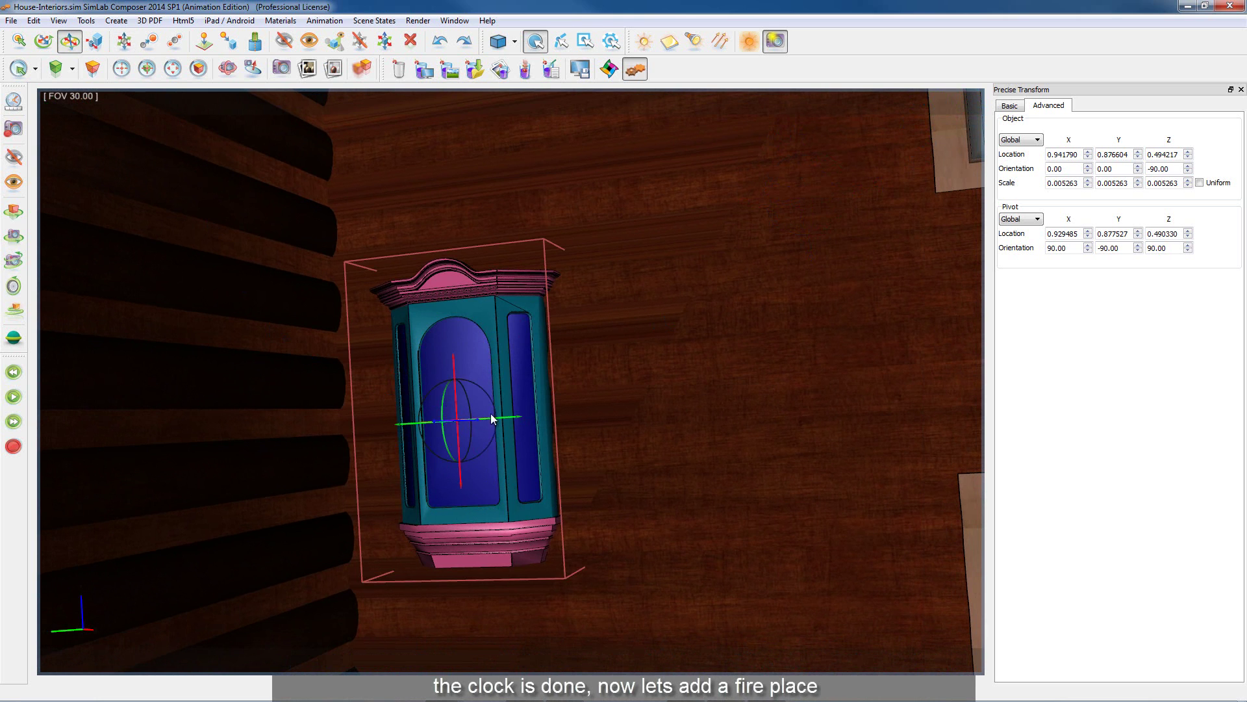
mouse_move(490, 394)
mouse_down()
mouse_move(474, 369)
mouse_move(482, 390)
mouse_up()
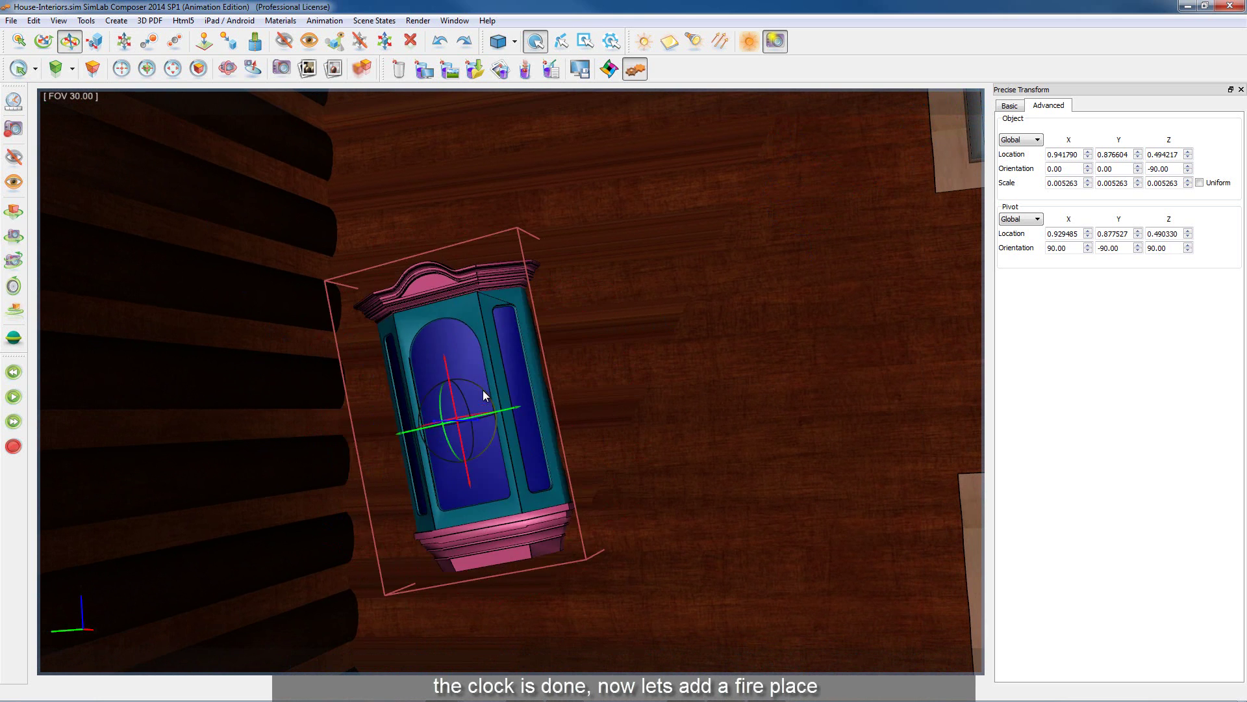
key(ctrl+z)
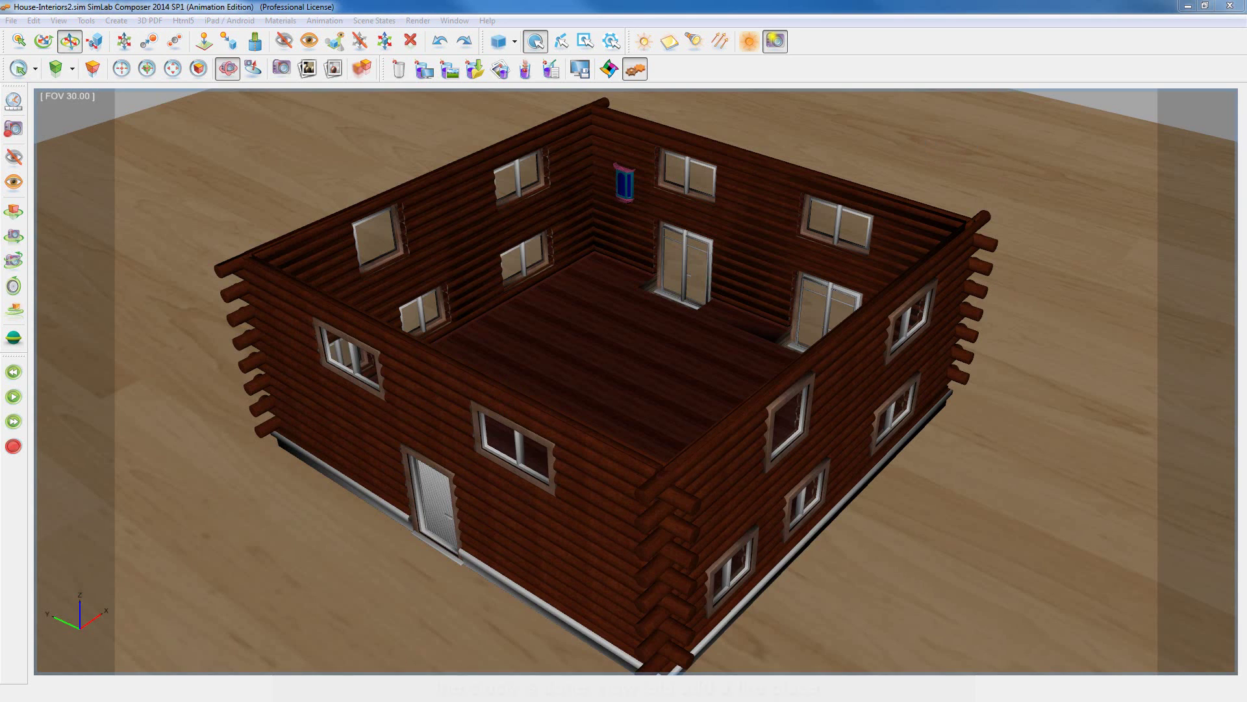
Step: Import the fireplace model file into the scene and move it along its green axis across the floor
drag(1233, 232, 835, 265)
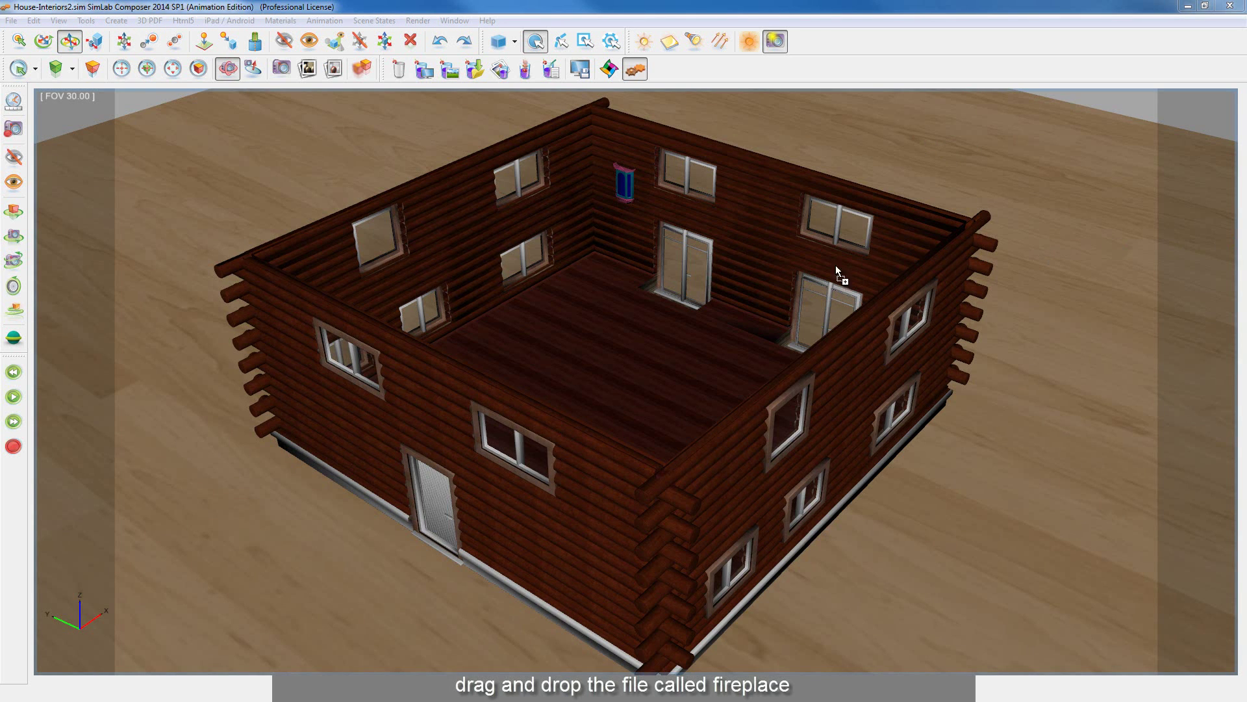
drag(610, 334, 607, 334)
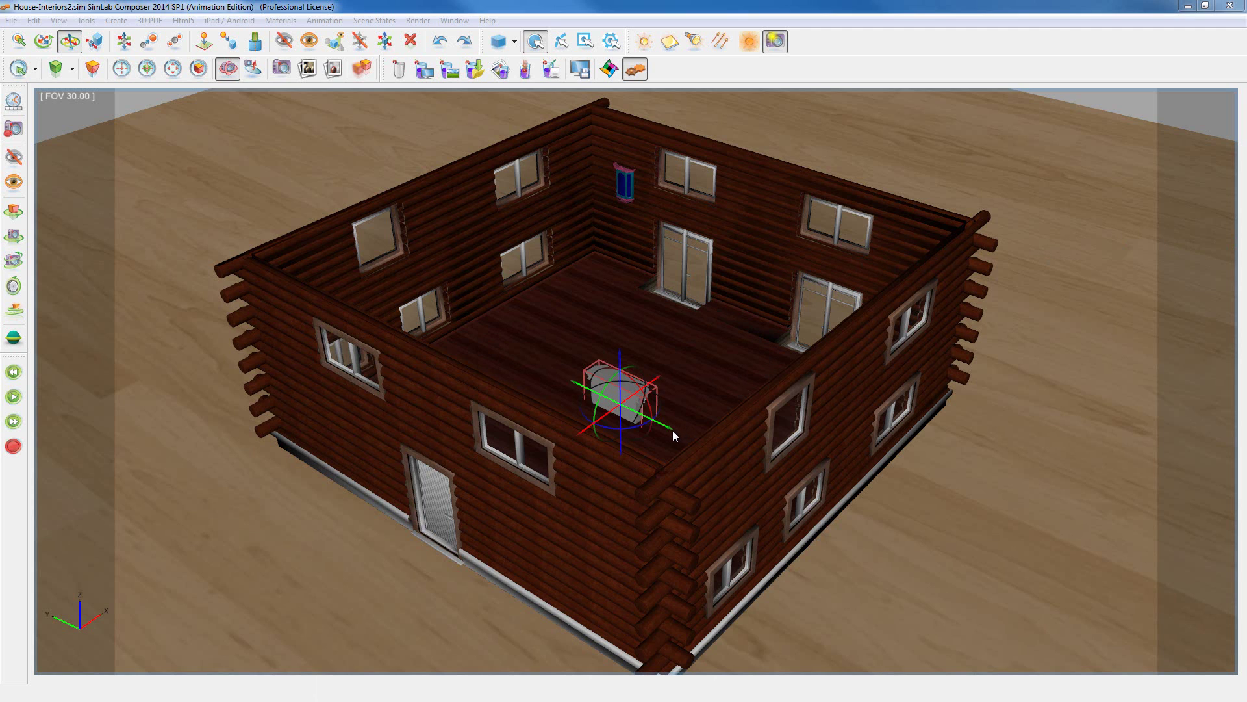
drag(671, 428, 559, 349)
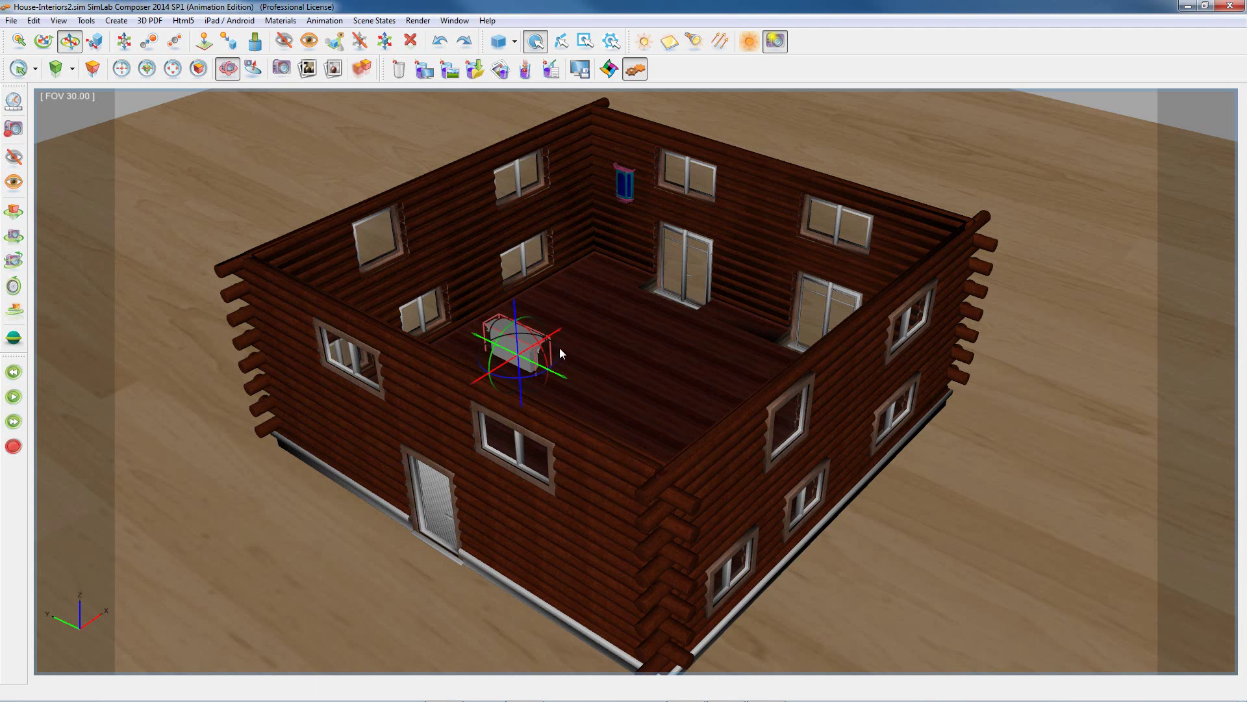
Step: Snap the fireplace to the log wall directly beneath the clock with the snap object tool
middle_drag(552, 335, 432, 364)
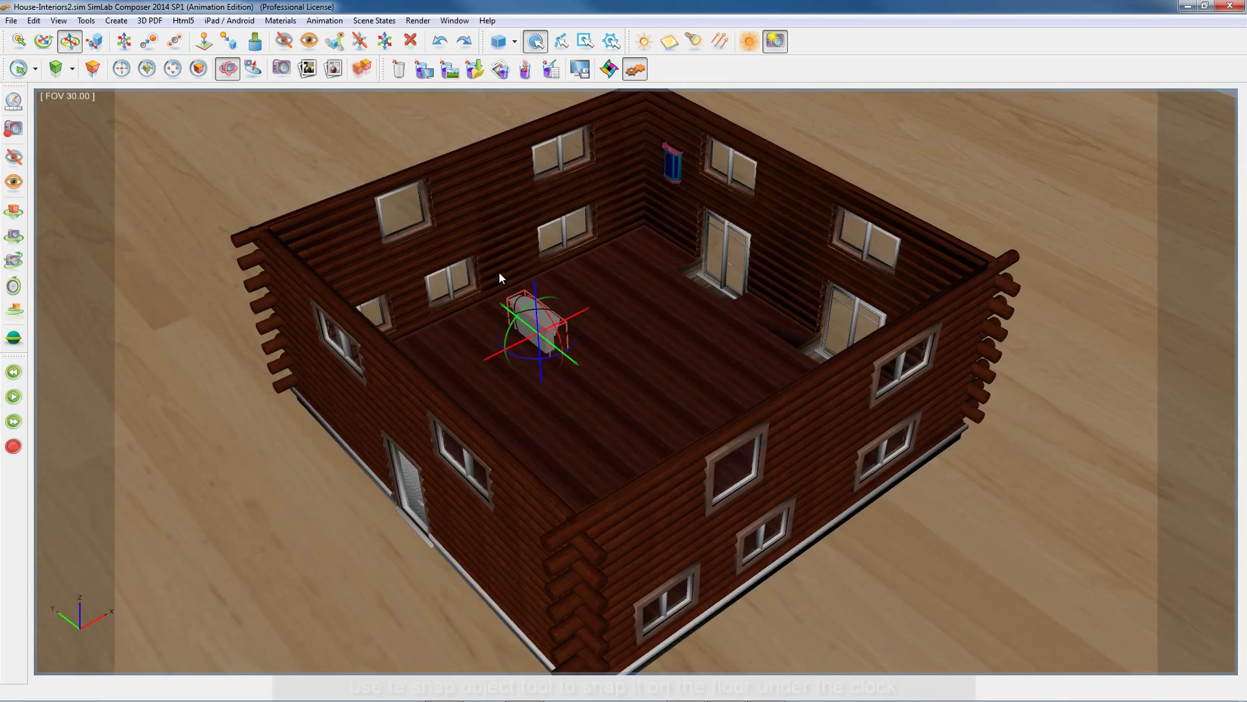
right_drag(499, 271, 500, 383)
middle_drag(501, 383, 691, 275)
click(228, 41)
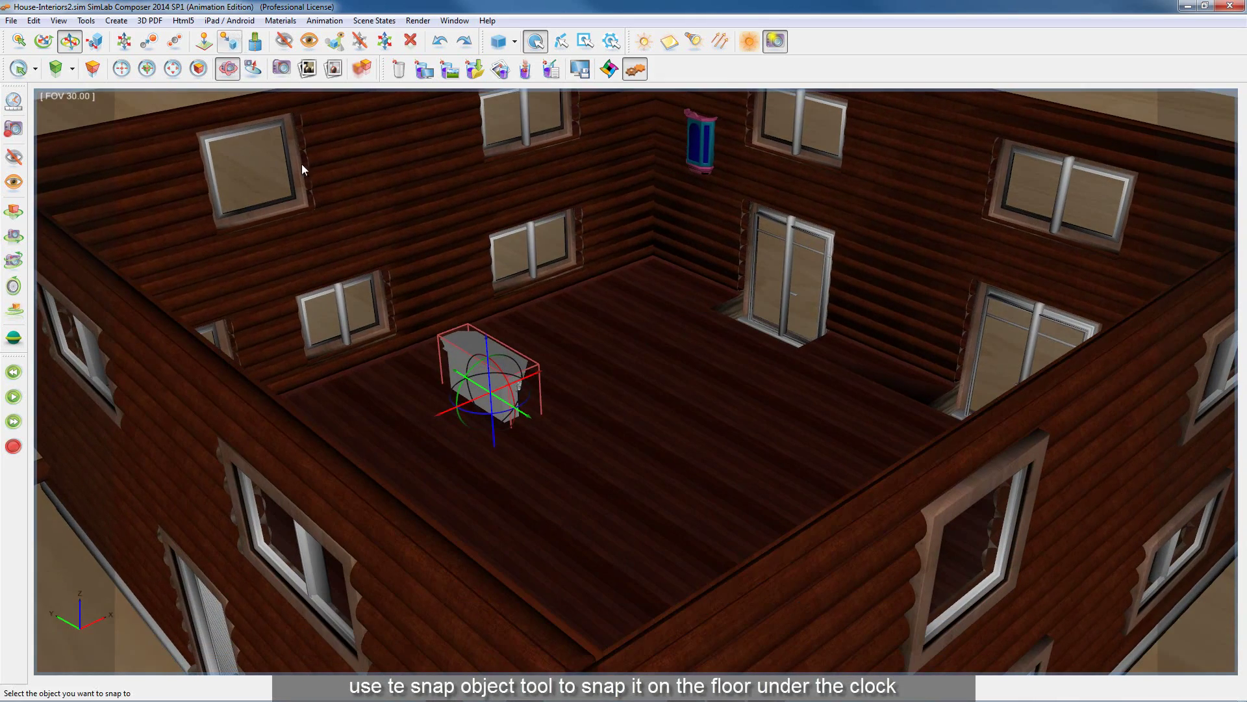
click(699, 243)
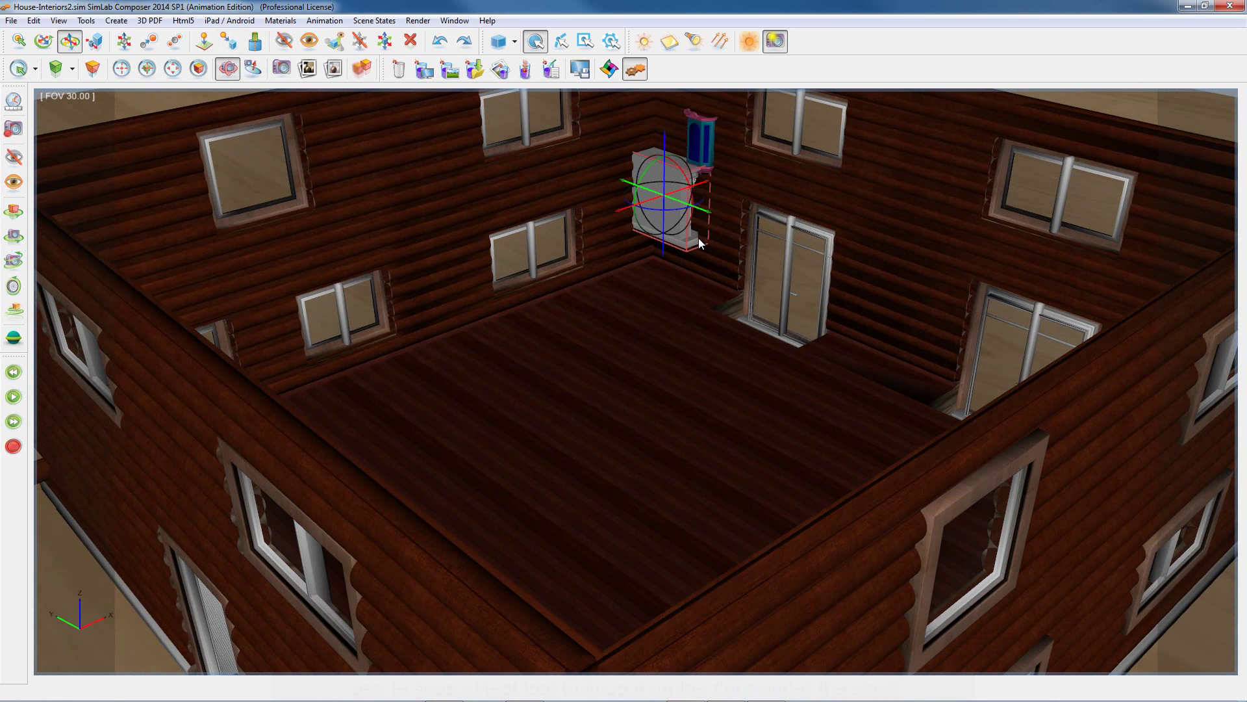
Step: Snap the fireplace down to the floor and slide it along its green axis to sit beneath the clock
scroll(587, 306, up, 4)
middle_drag(587, 307, 520, 485)
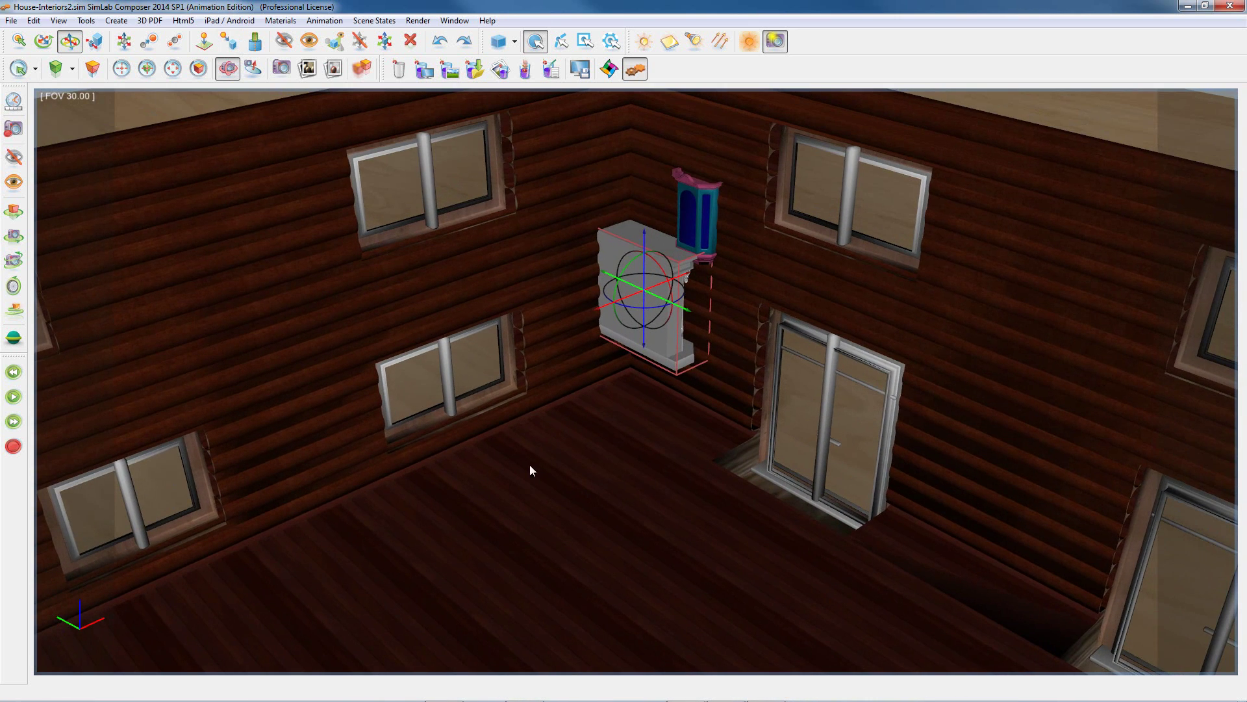
click(235, 48)
click(673, 413)
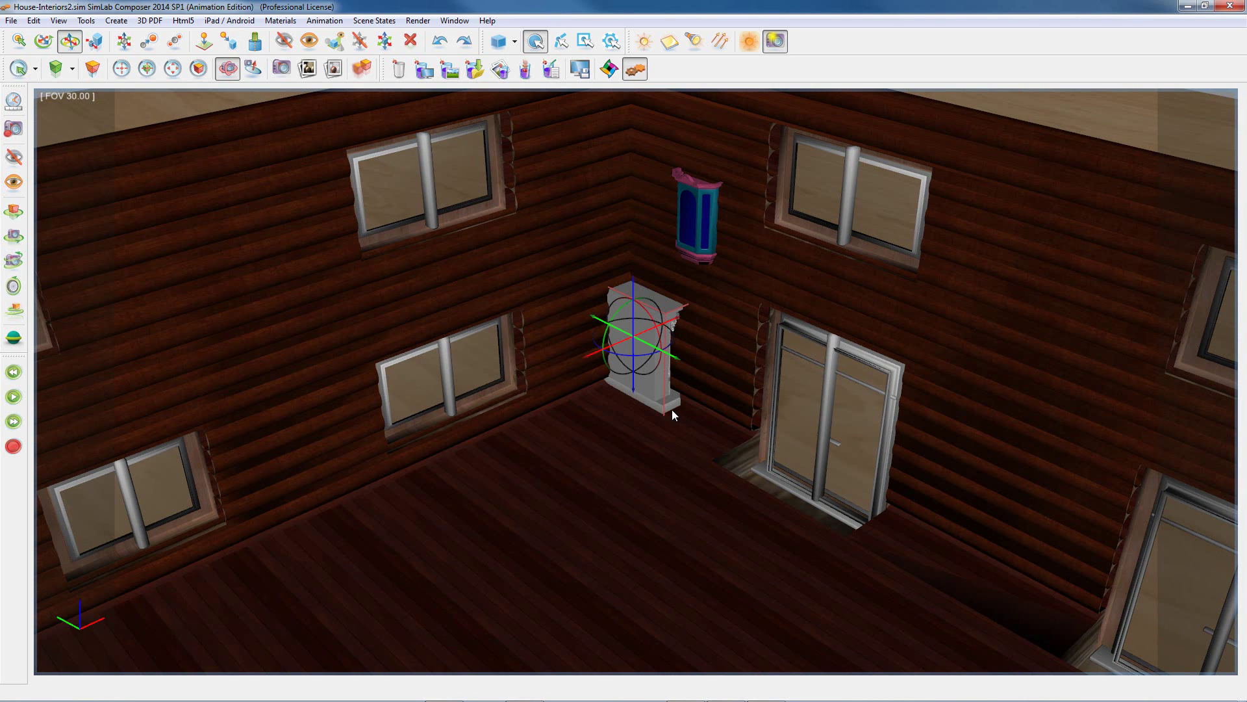
drag(676, 354, 736, 395)
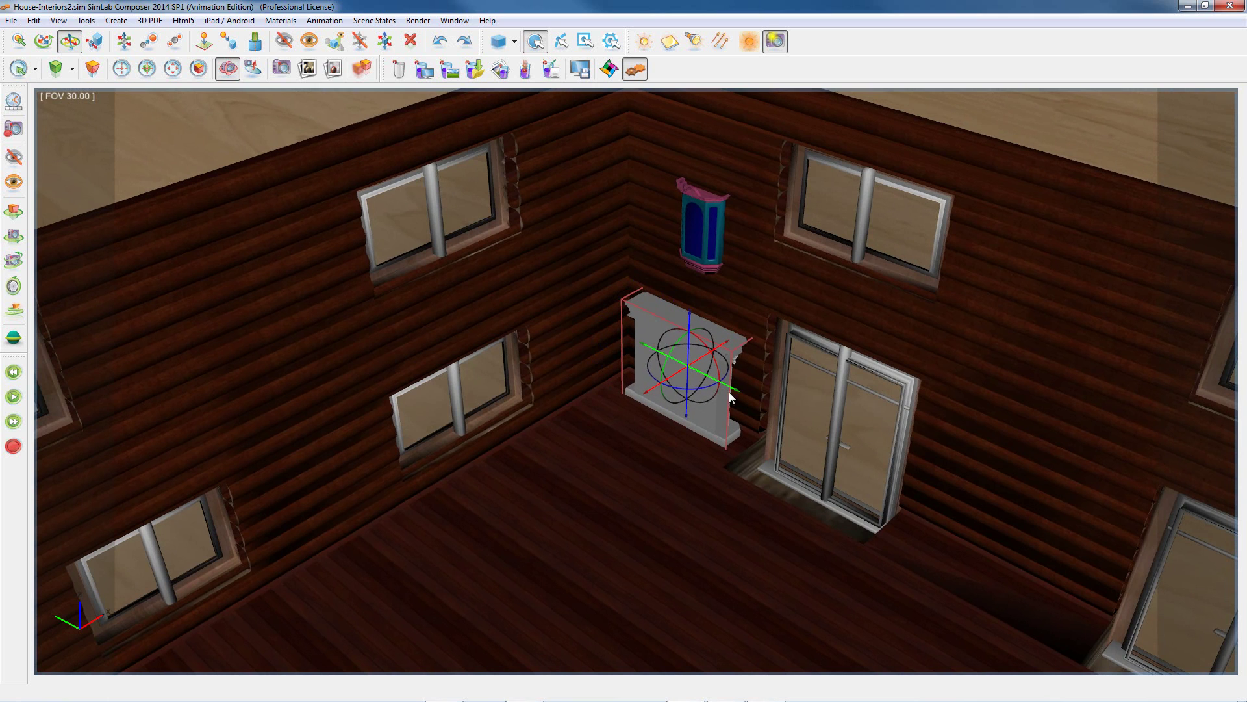
Step: Rotate the fireplace 180 degrees about Z with precise transform and pull it slightly out of the log wall along its red axis
key(ctrl+r)
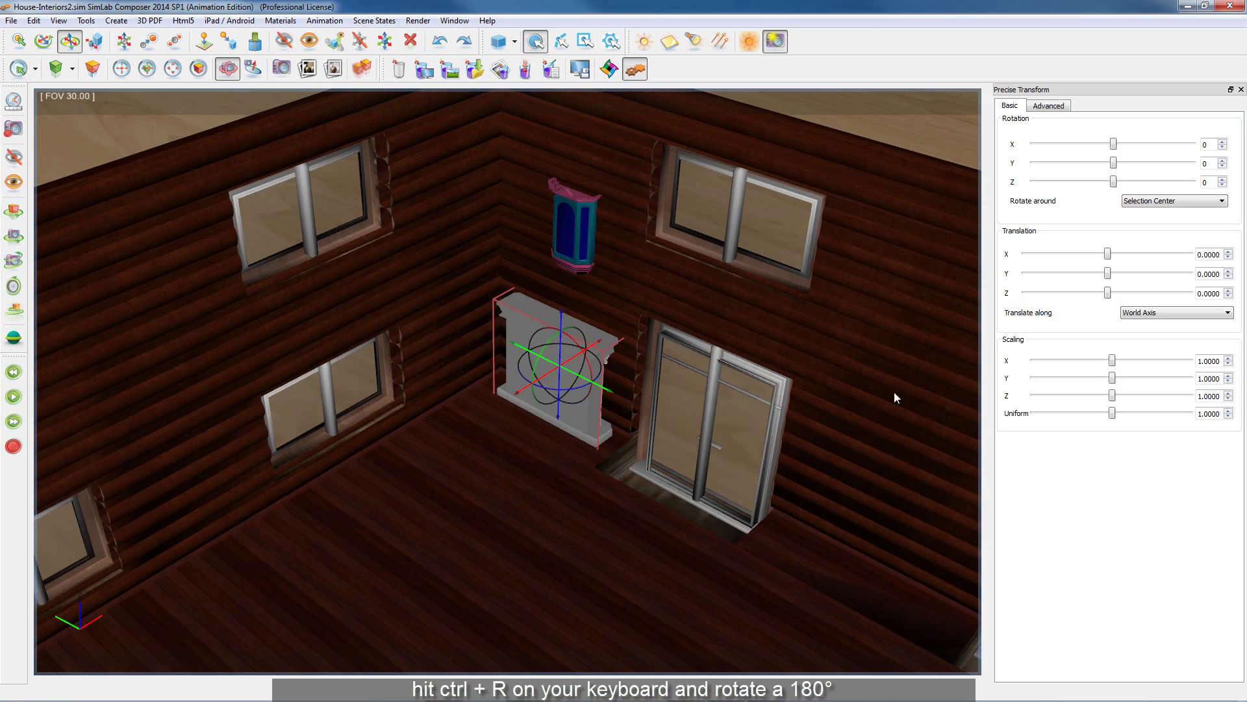
drag(1115, 182, 1205, 185)
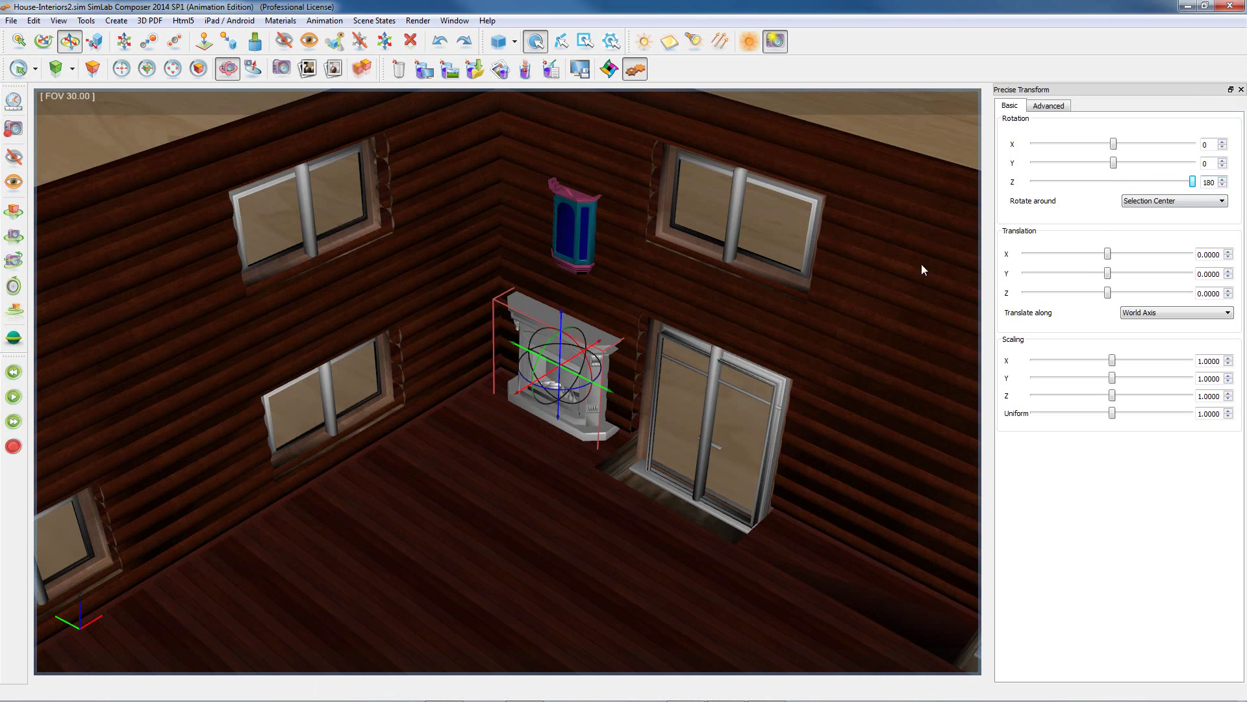
middle_drag(631, 395, 629, 347)
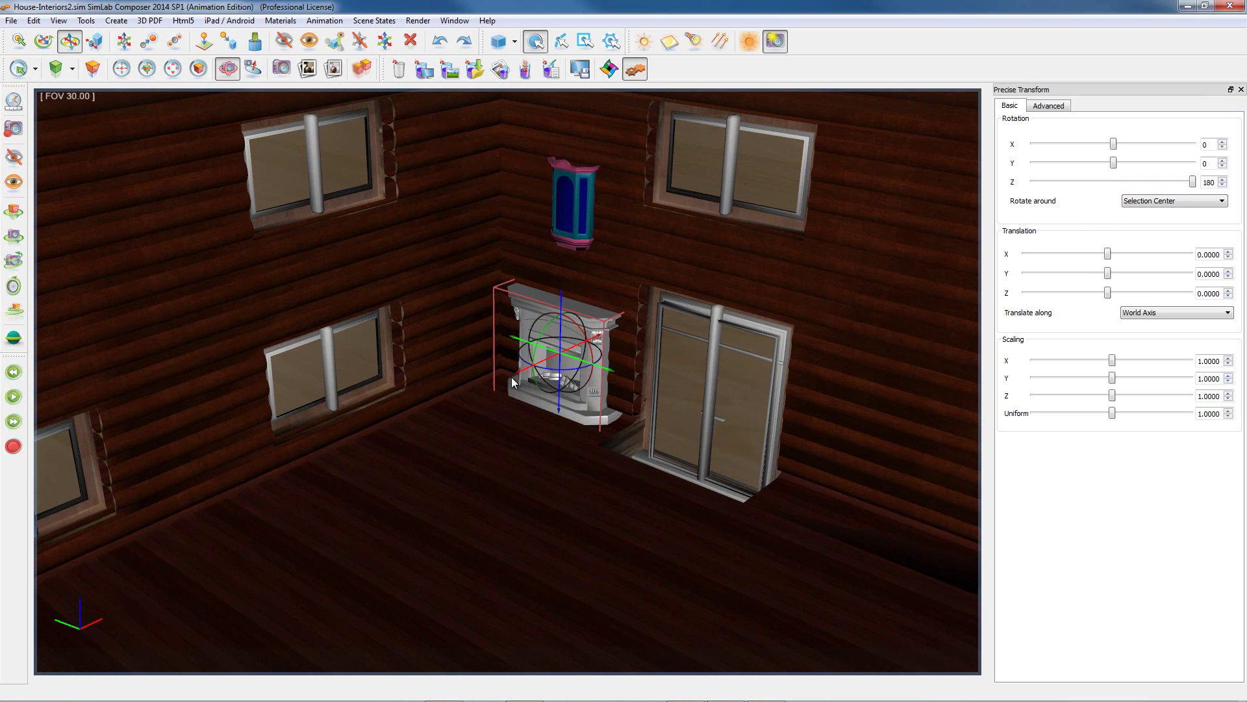
drag(517, 370, 503, 378)
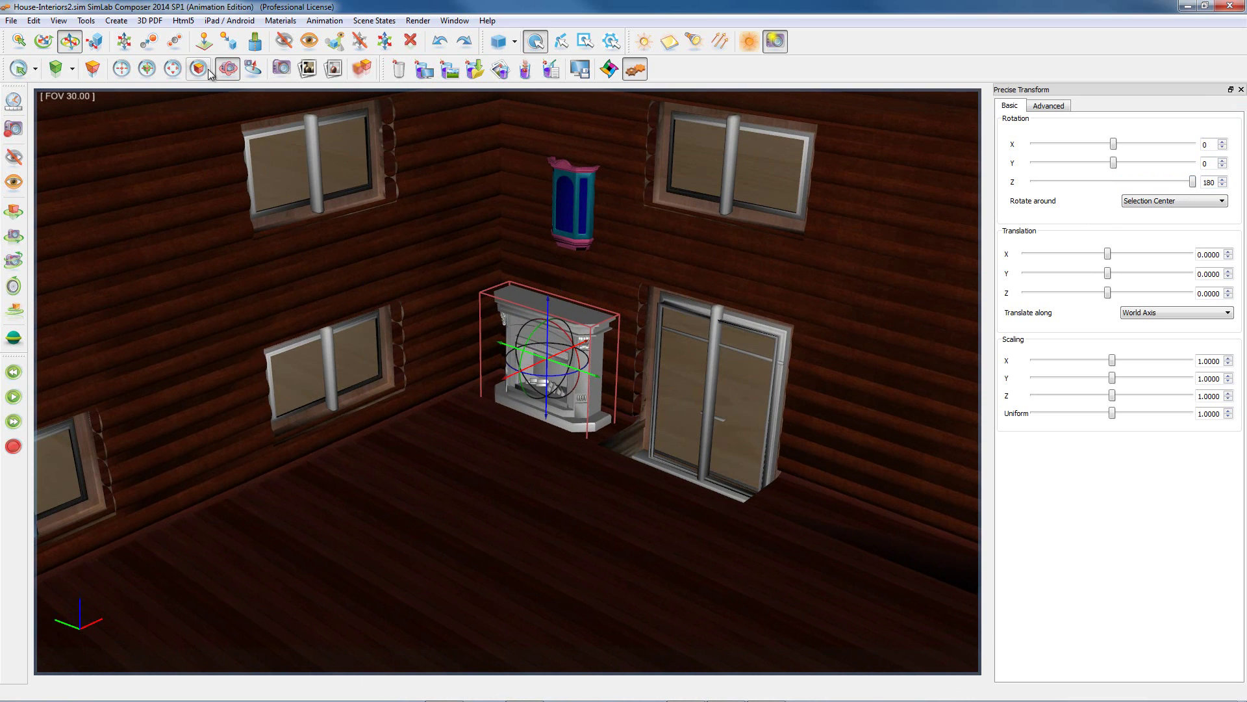
Step: Scale the fireplace down uniformly with the scaling sphere and restore the 3D dragger
click(95, 40)
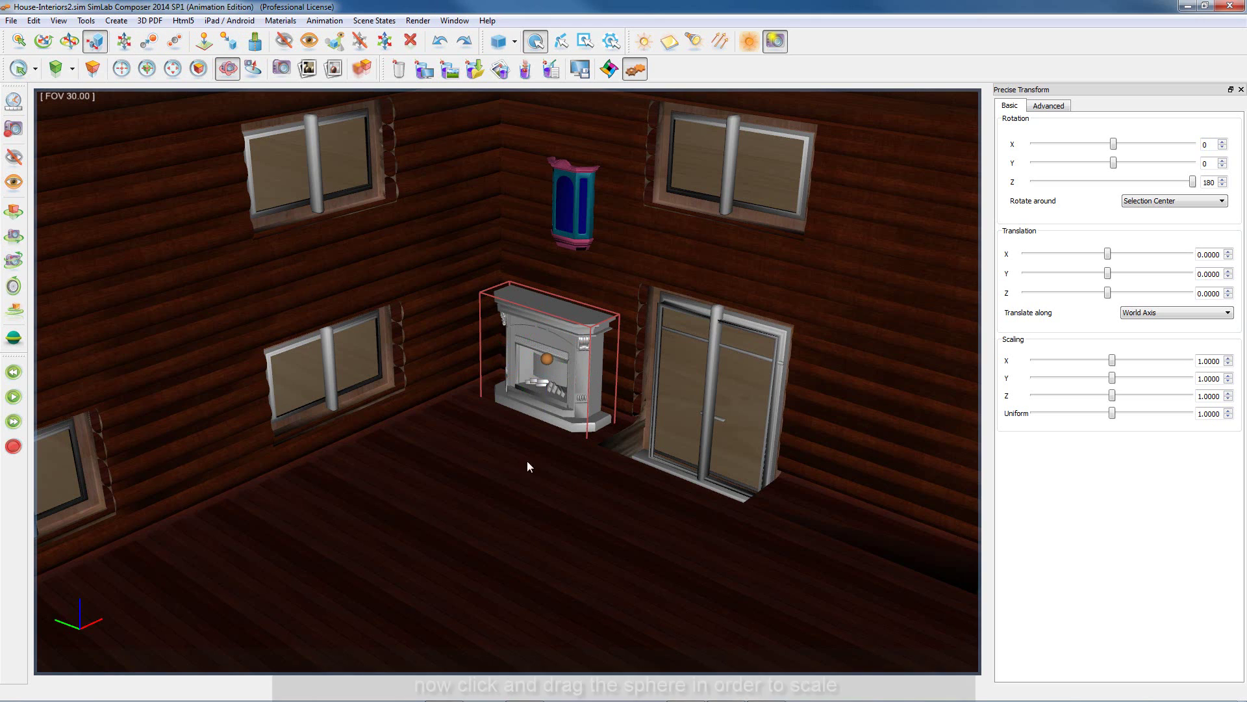
drag(547, 359, 492, 397)
double_click(550, 361)
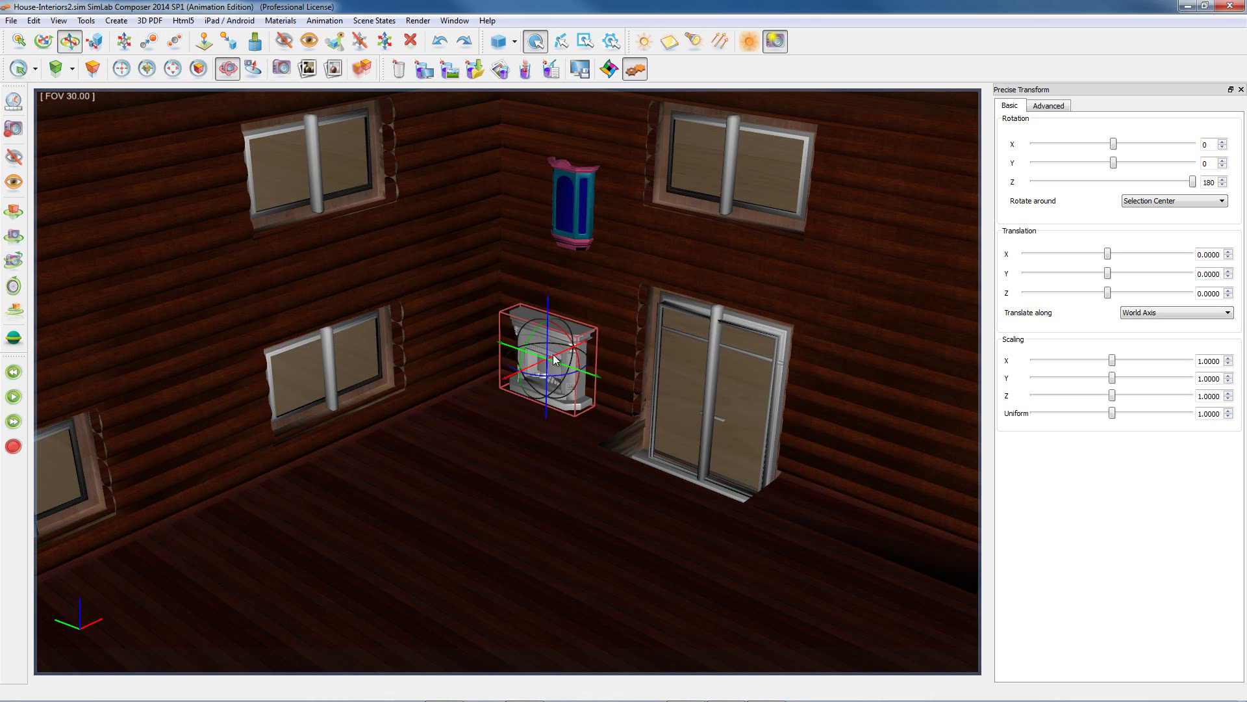
Step: Raise the scaled fireplace, snap it down to the floor and shift it against the wall beneath the clock
drag(548, 306, 540, 236)
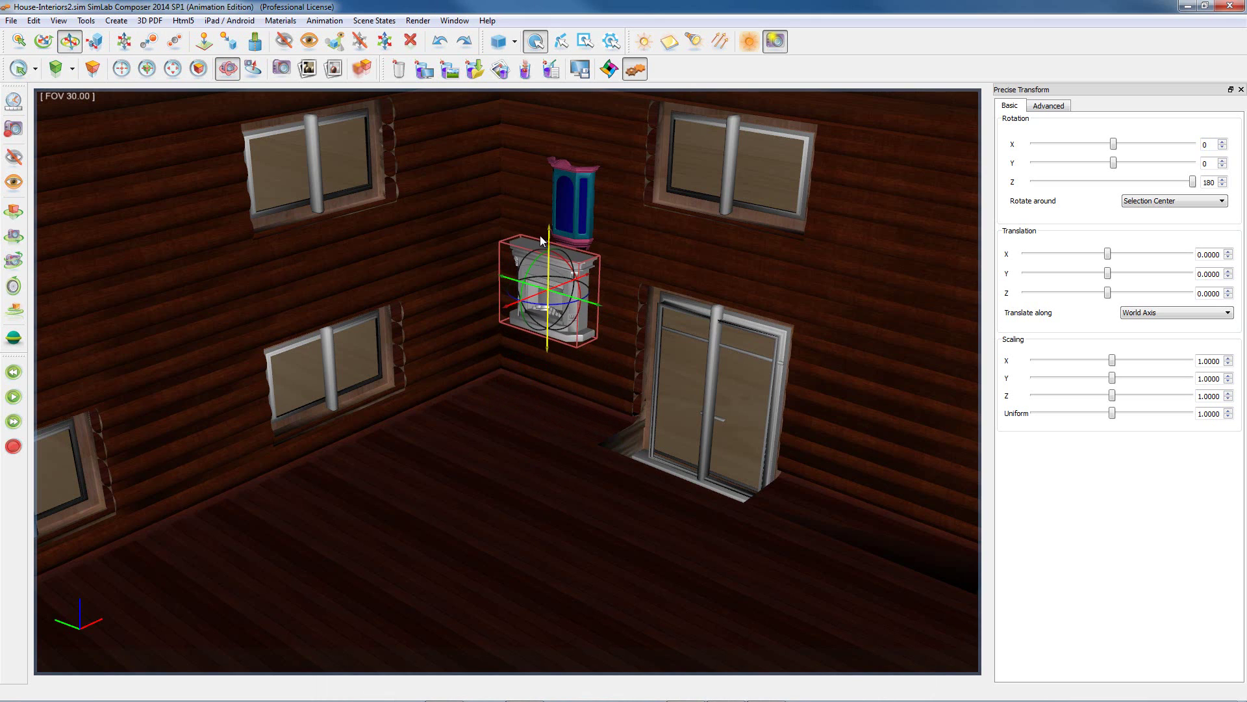
click(231, 45)
click(552, 404)
drag(576, 374, 603, 385)
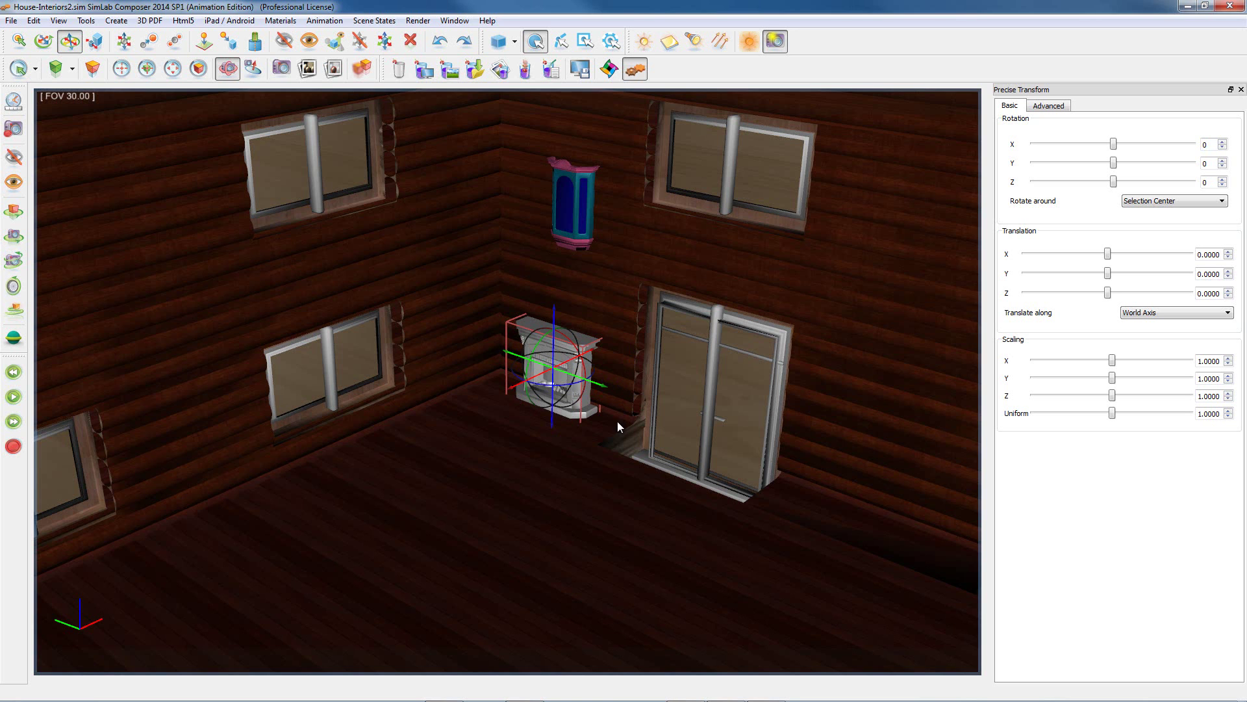
scroll(574, 306, down, 5)
click(617, 131)
scroll(494, 383, up, 5)
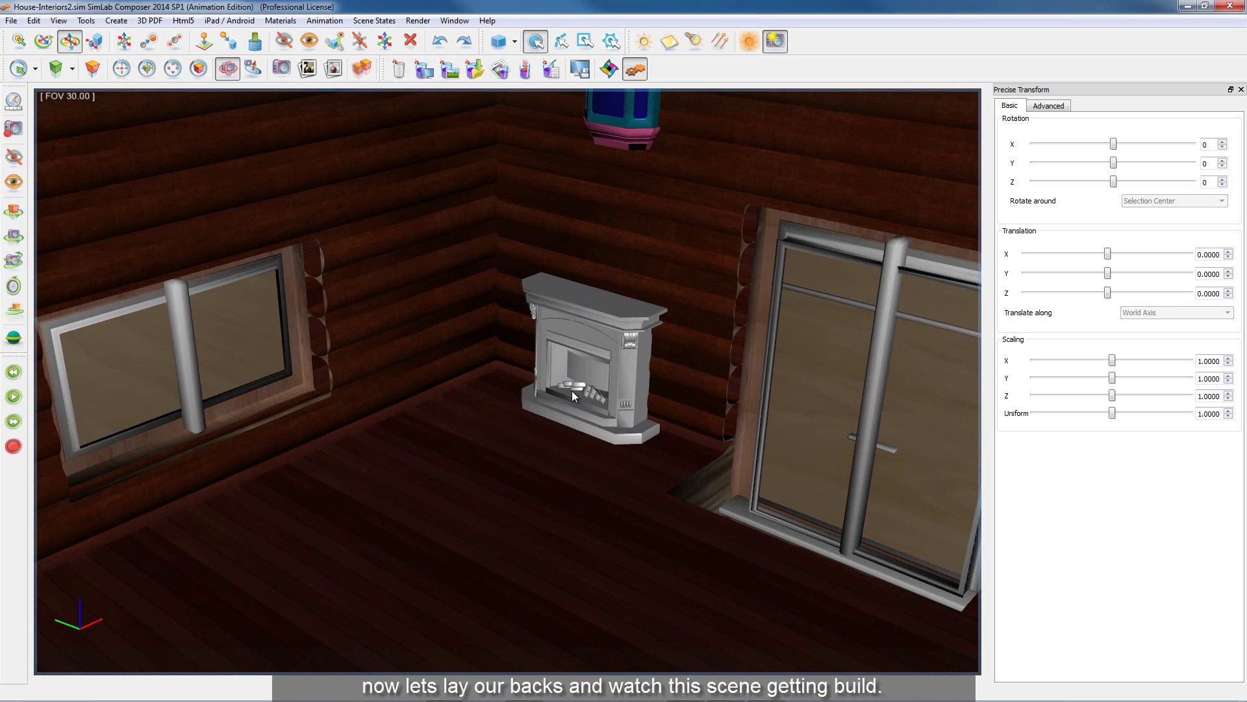
Step: Import the dining table set with four chairs and move it up and back toward the windowed log wall
right_drag(560, 424, 562, 292)
middle_drag(562, 296, 599, 420)
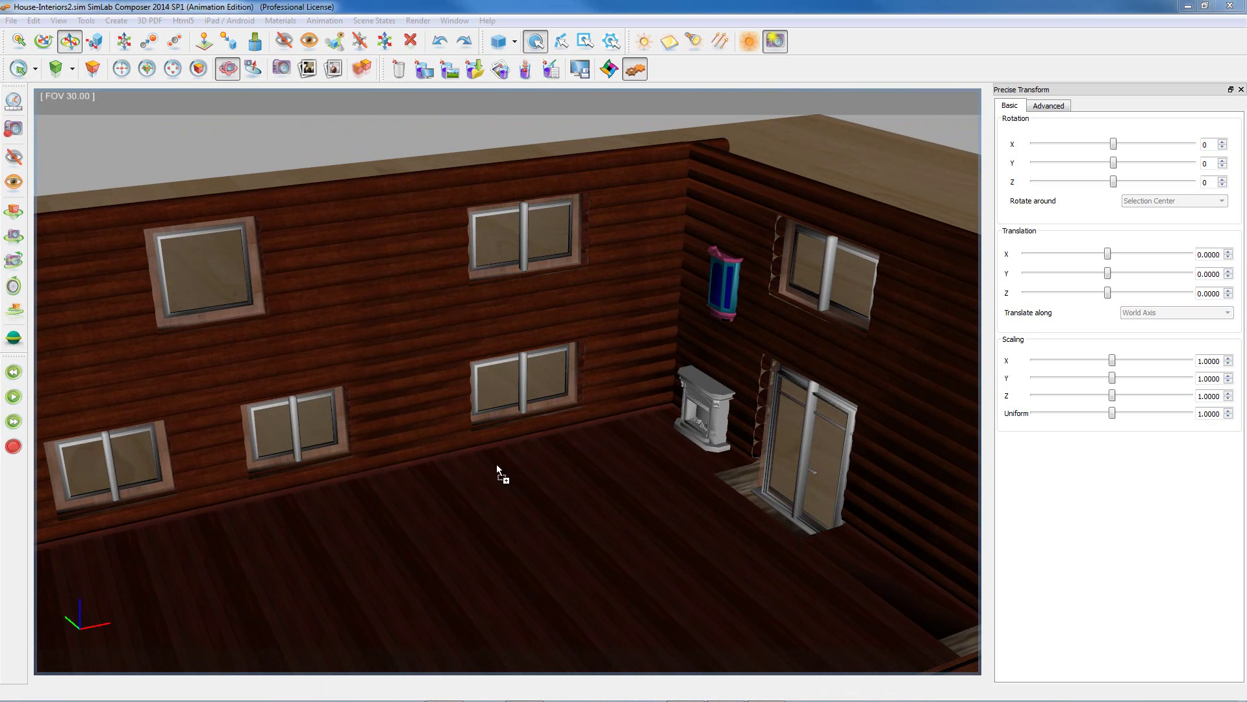
drag(405, 500, 416, 505)
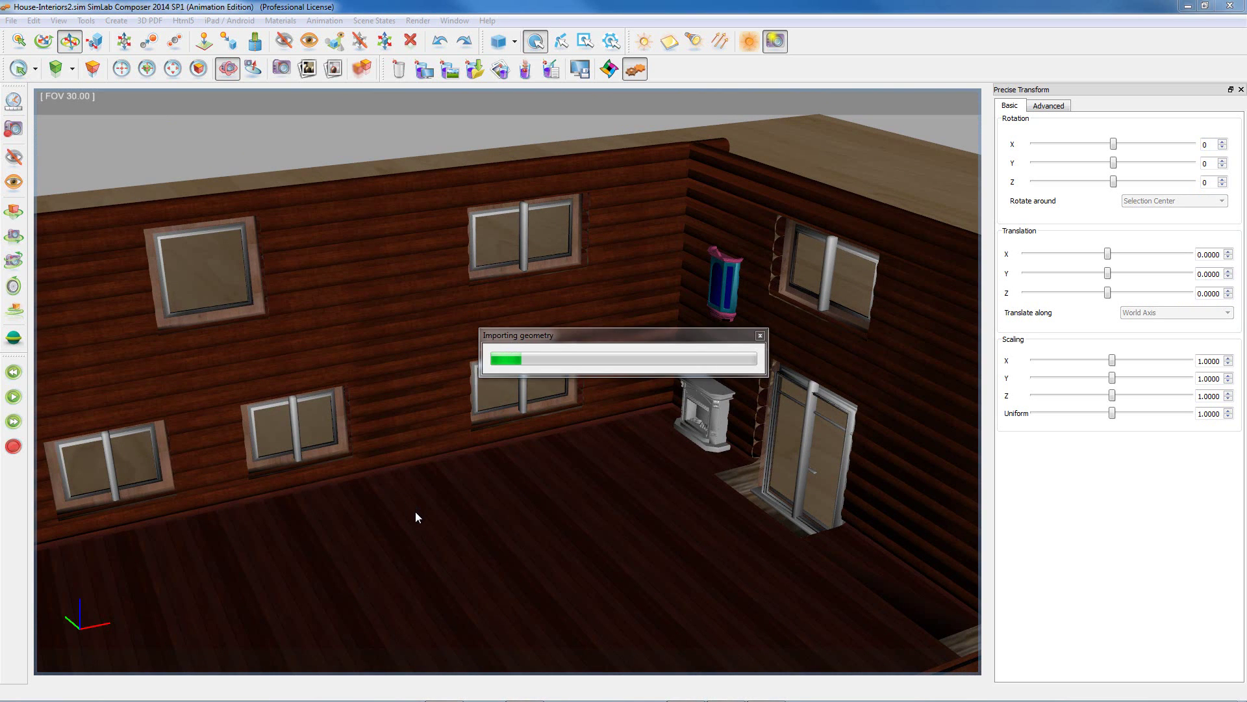
scroll(467, 547, down, 5)
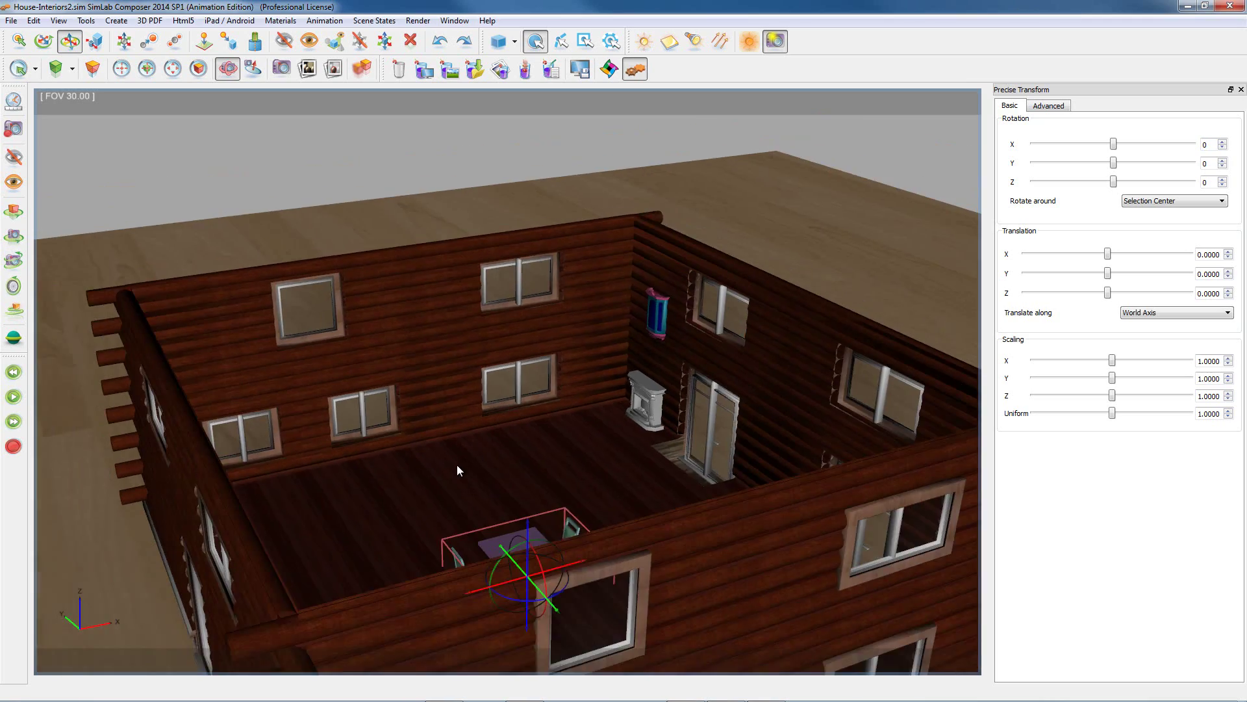
drag(453, 491, 522, 593)
scroll(466, 403, up, 3)
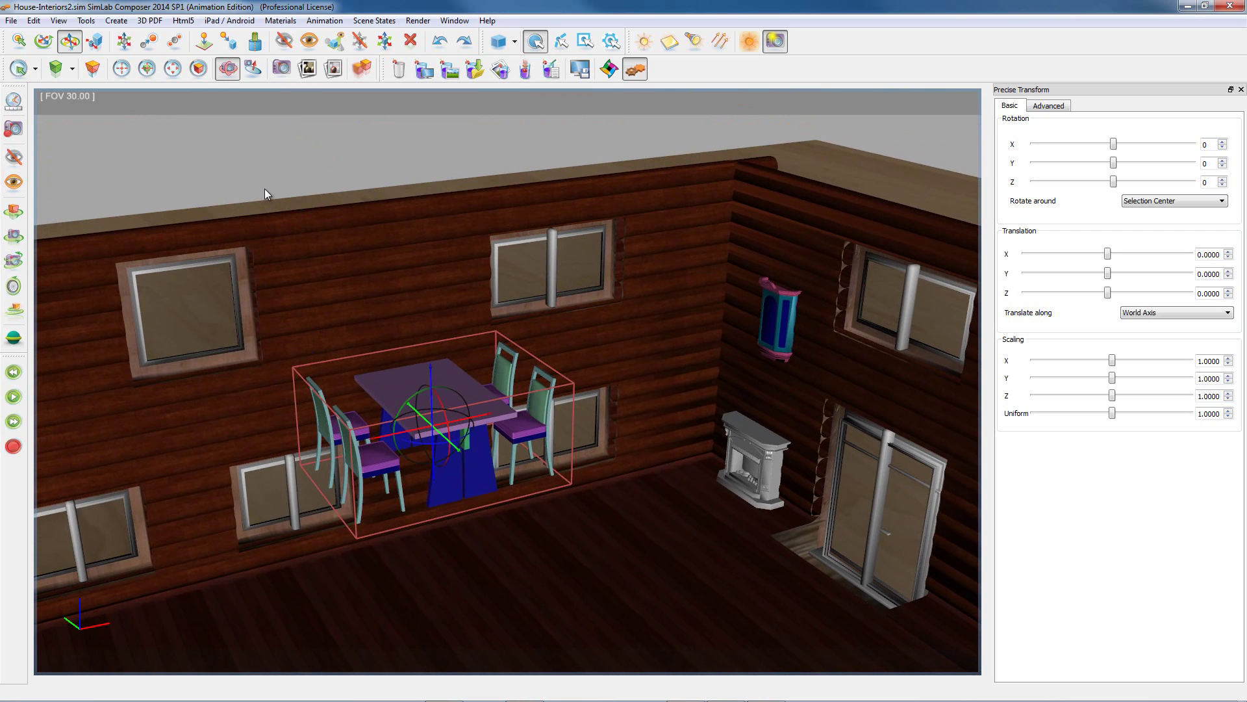
Step: Scale the dining table set down uniformly and snap it to the wooden floor
key(3)
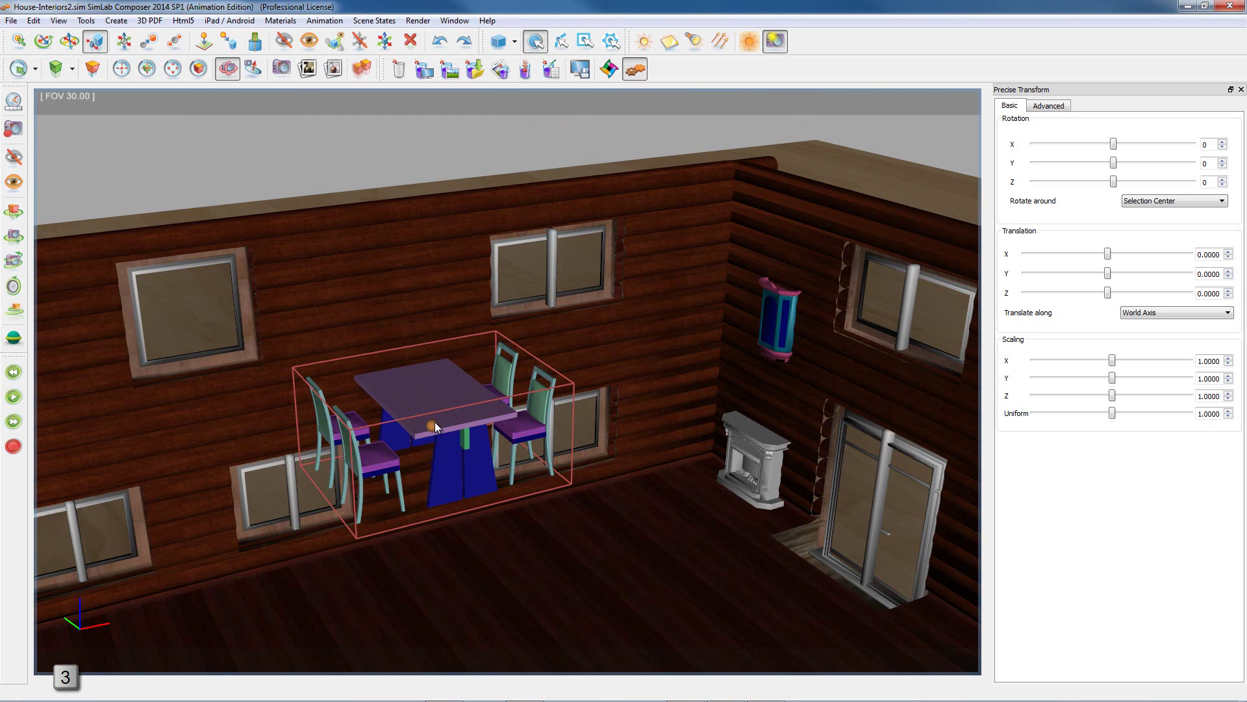
drag(434, 422, 413, 453)
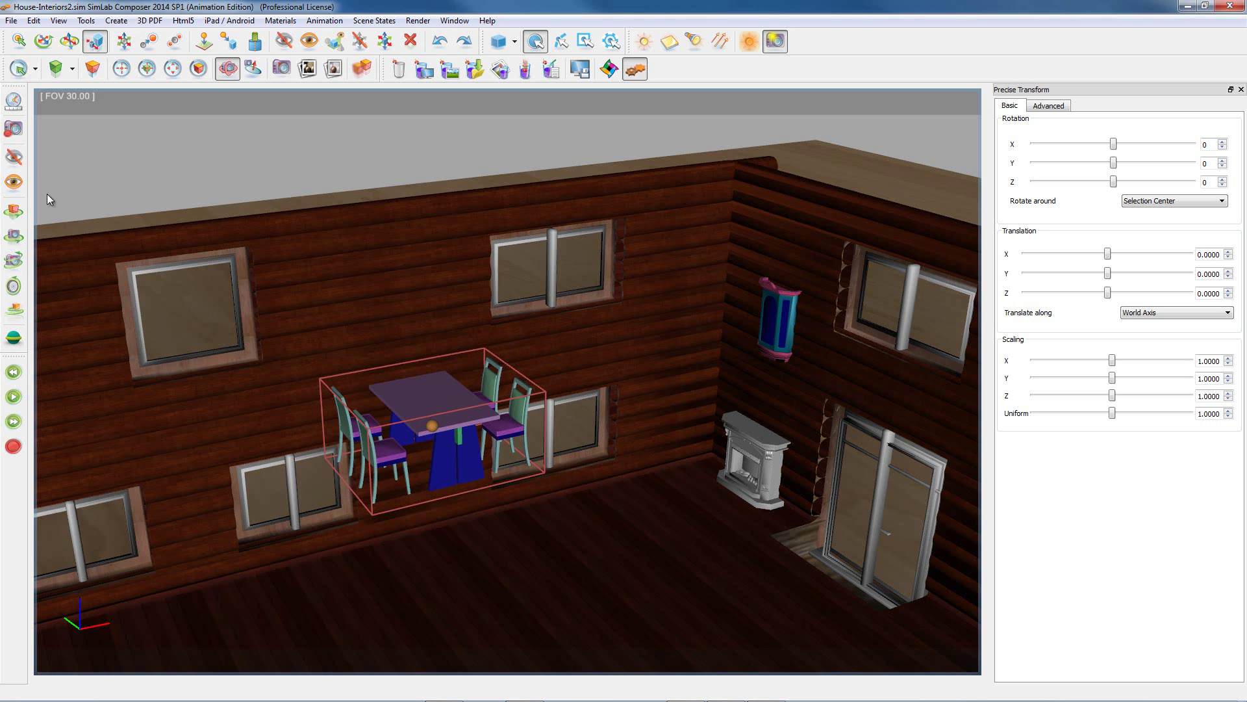
click(228, 45)
click(527, 548)
Step: Position the dining table set on the floor in front of the window beside the fireplace
drag(527, 549, 462, 542)
key(2)
drag(547, 529, 564, 541)
drag(726, 511, 600, 521)
key(ctrl+j)
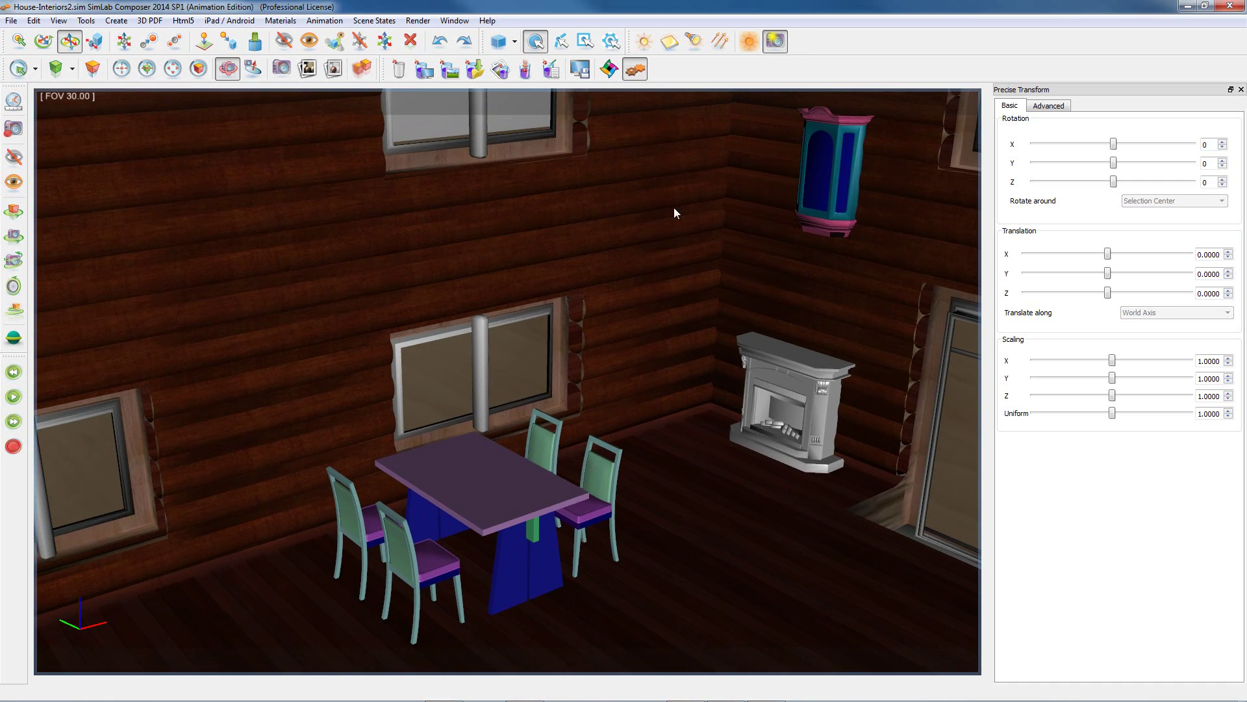
Step: Shift the clock slightly along the log wall above the fireplace
click(812, 179)
drag(870, 184, 858, 182)
key(Escape)
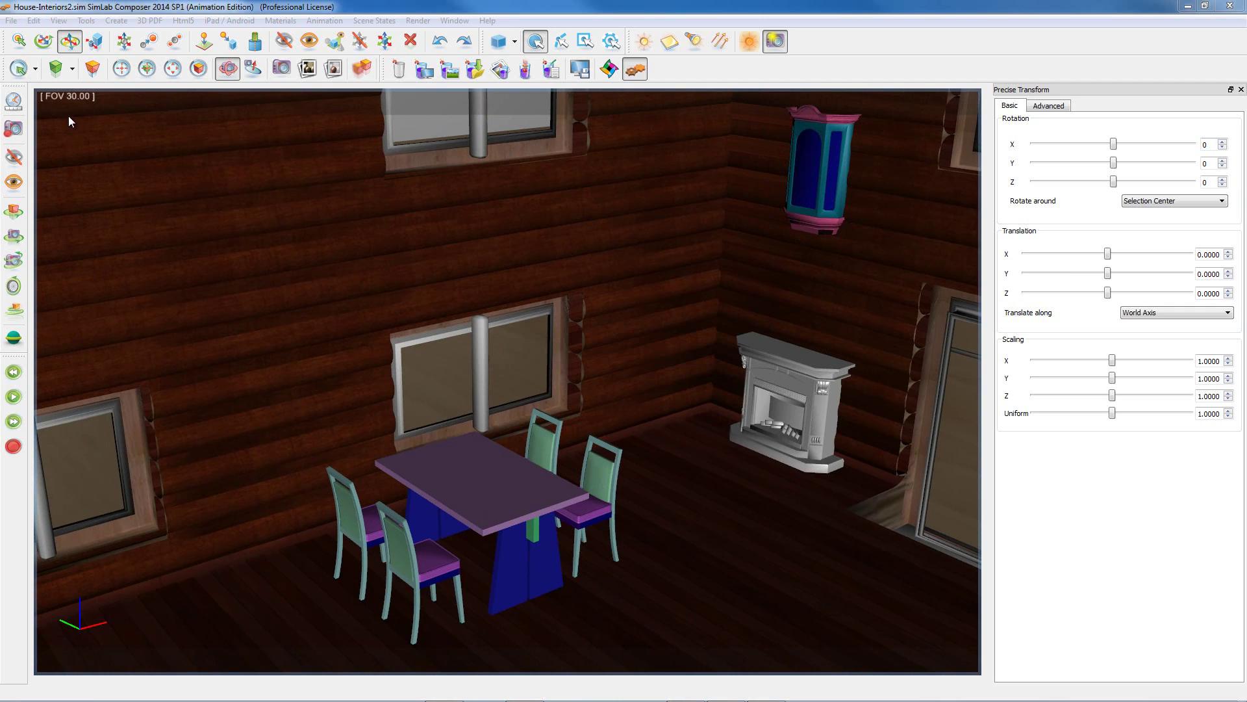
Step: Import the vase model and snap it onto the dining table top
click(198, 68)
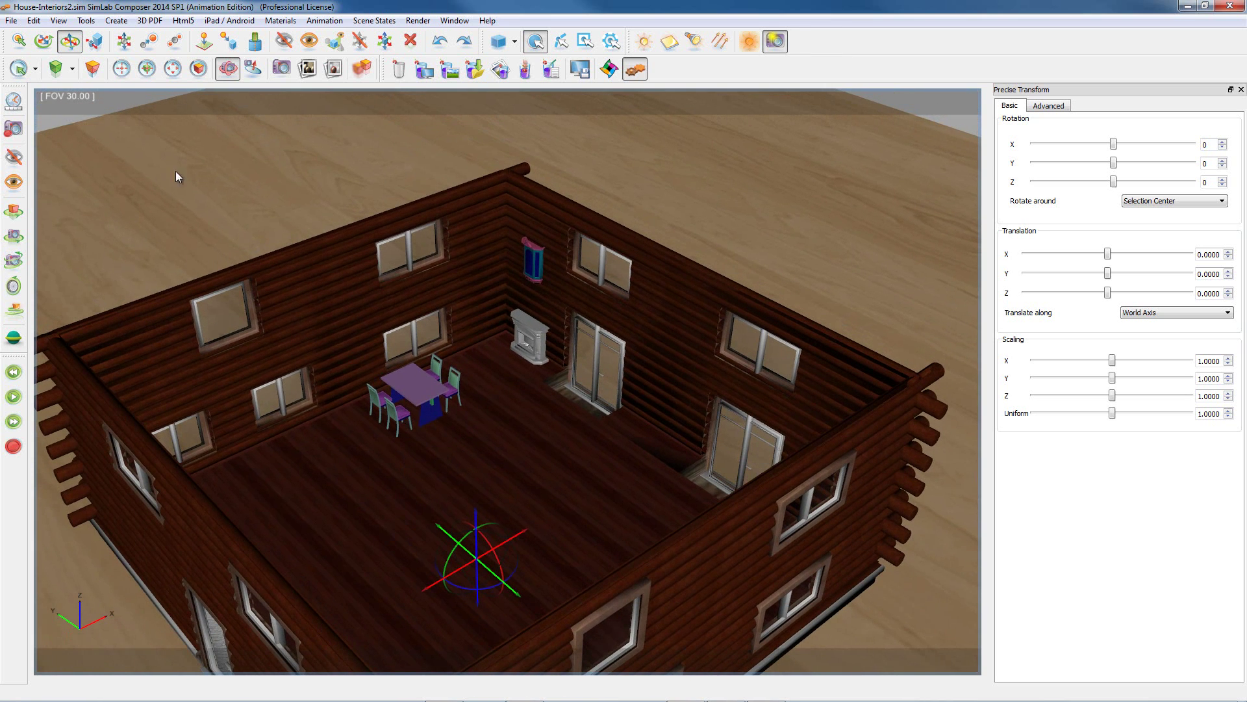
click(228, 43)
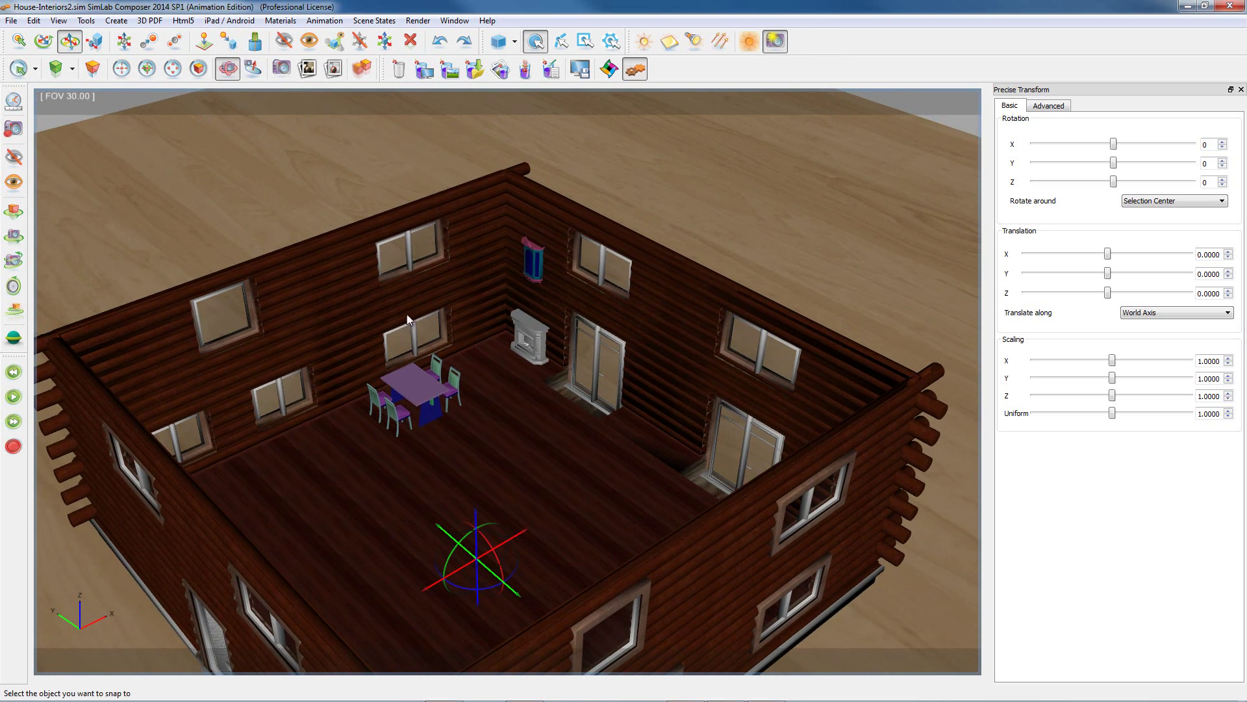
click(415, 381)
key(ctrl+j)
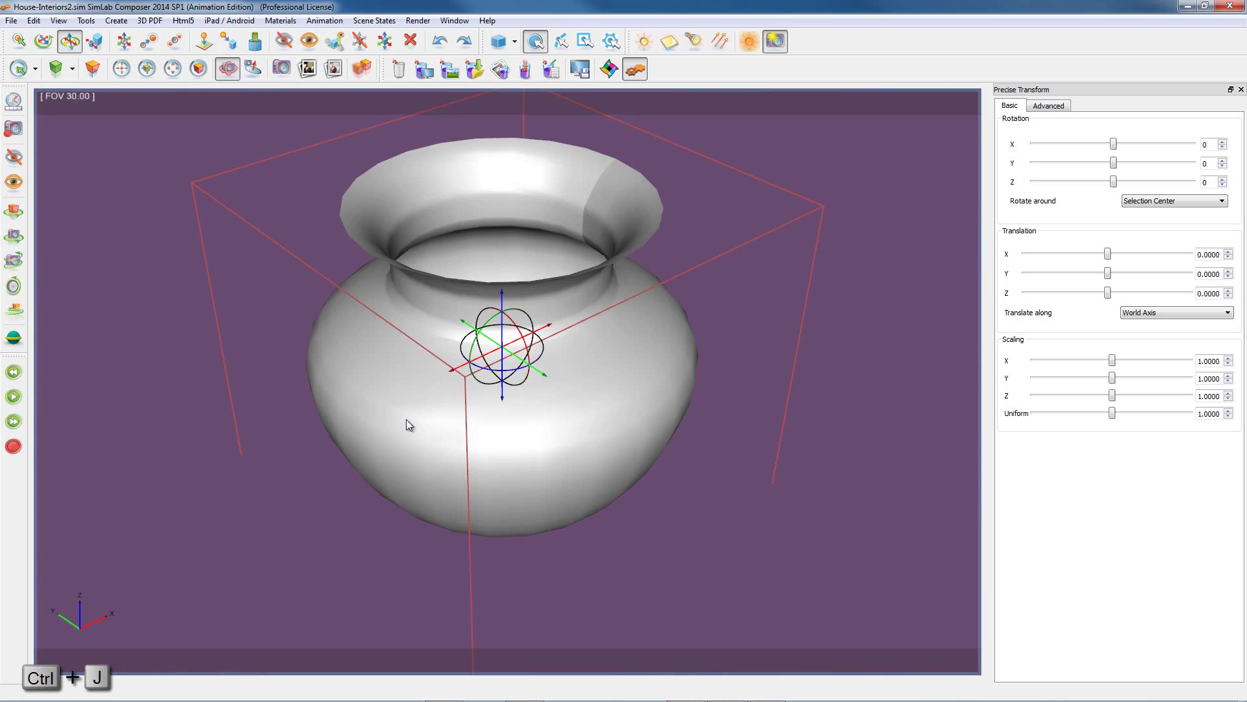
Step: Scale the vase up uniformly on the dining table with the scaling sphere
scroll(436, 479, down, 5)
scroll(395, 353, down, 6)
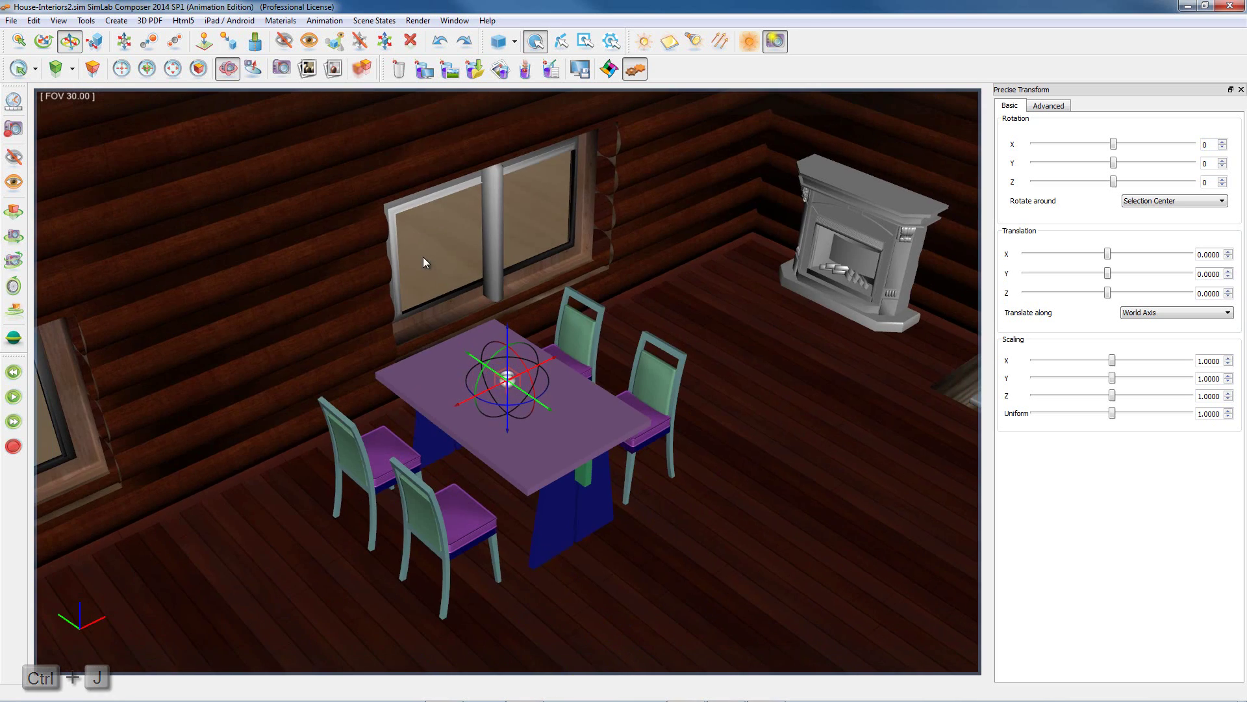
middle_drag(447, 330, 431, 273)
mouse_move(431, 278)
mouse_down()
mouse_move(468, 314)
mouse_move(422, 279)
mouse_up()
key(space)
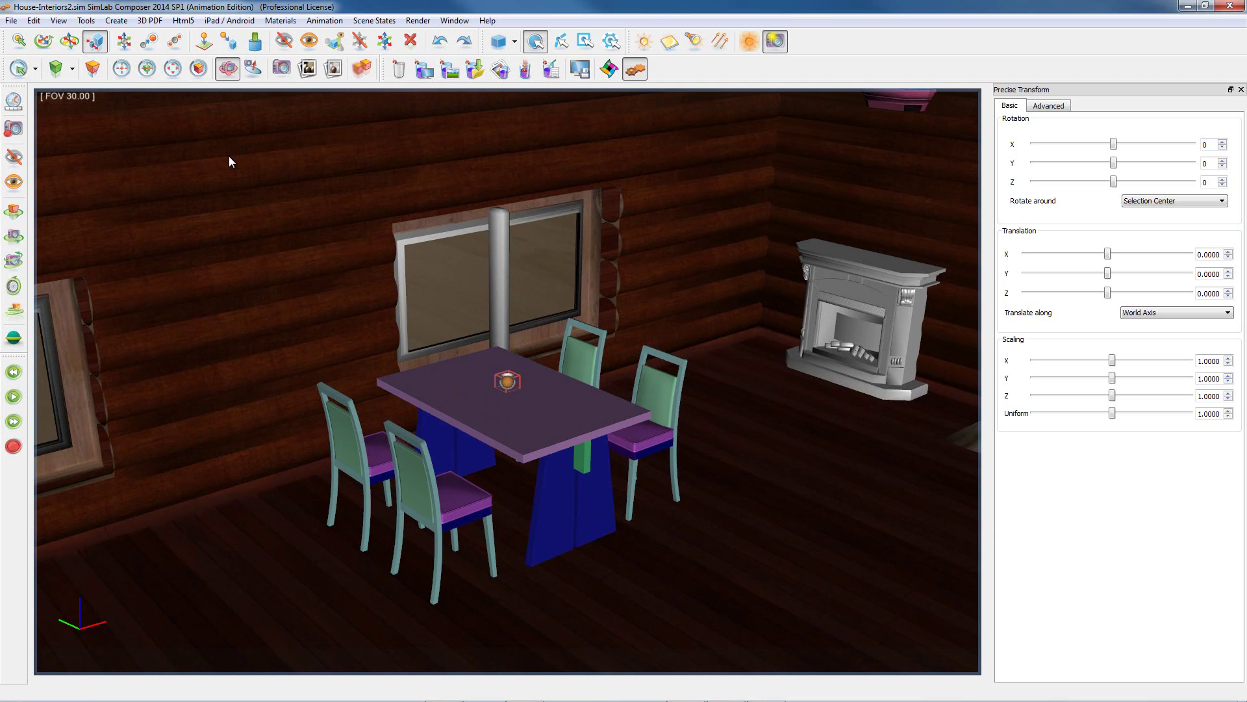
key(3)
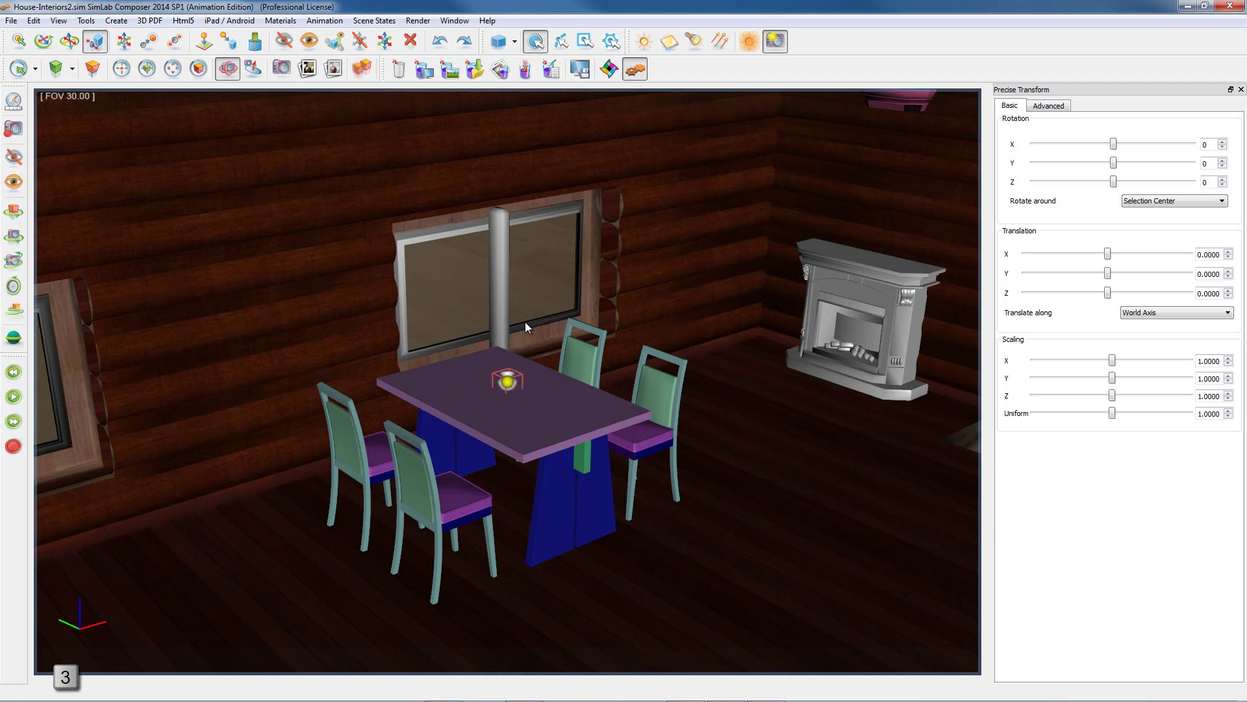
drag(525, 322, 524, 295)
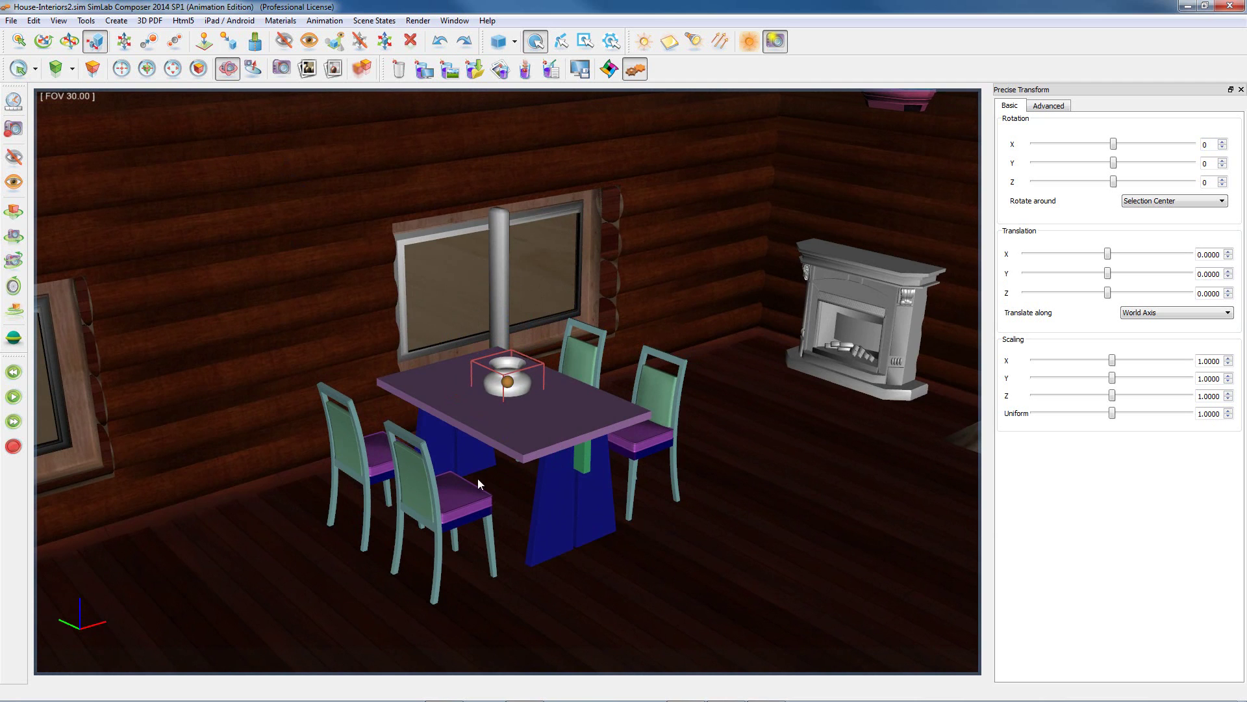
Step: Raise the enlarged vase along its blue axis to rest on the tabletop and deselect it
key(2)
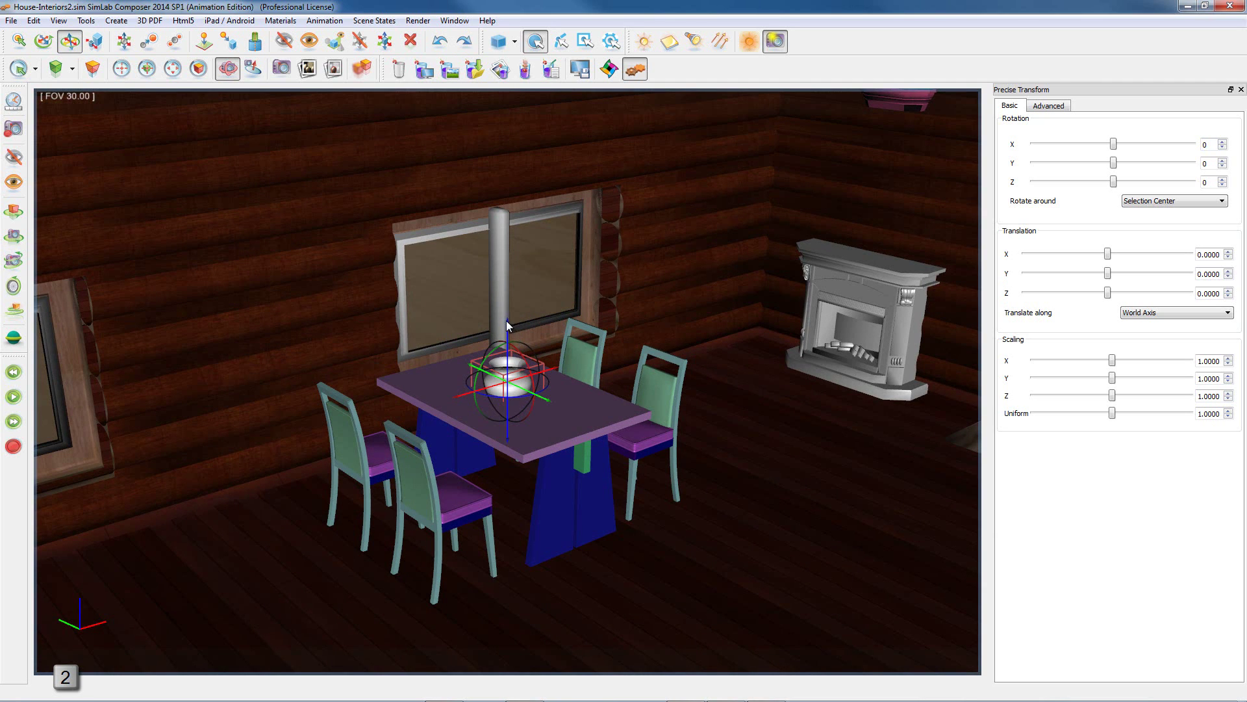
mouse_move(507, 322)
mouse_down()
mouse_move(514, 299)
mouse_move(519, 314)
mouse_up()
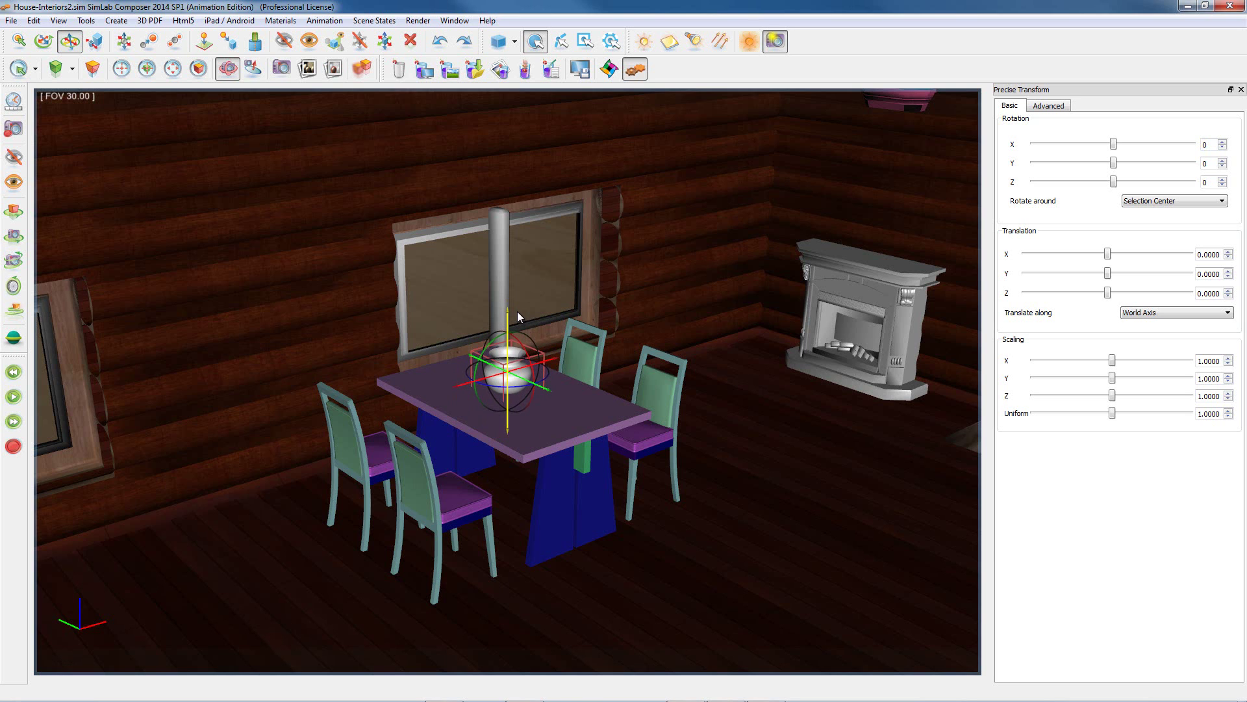
middle_drag(649, 365, 283, 404)
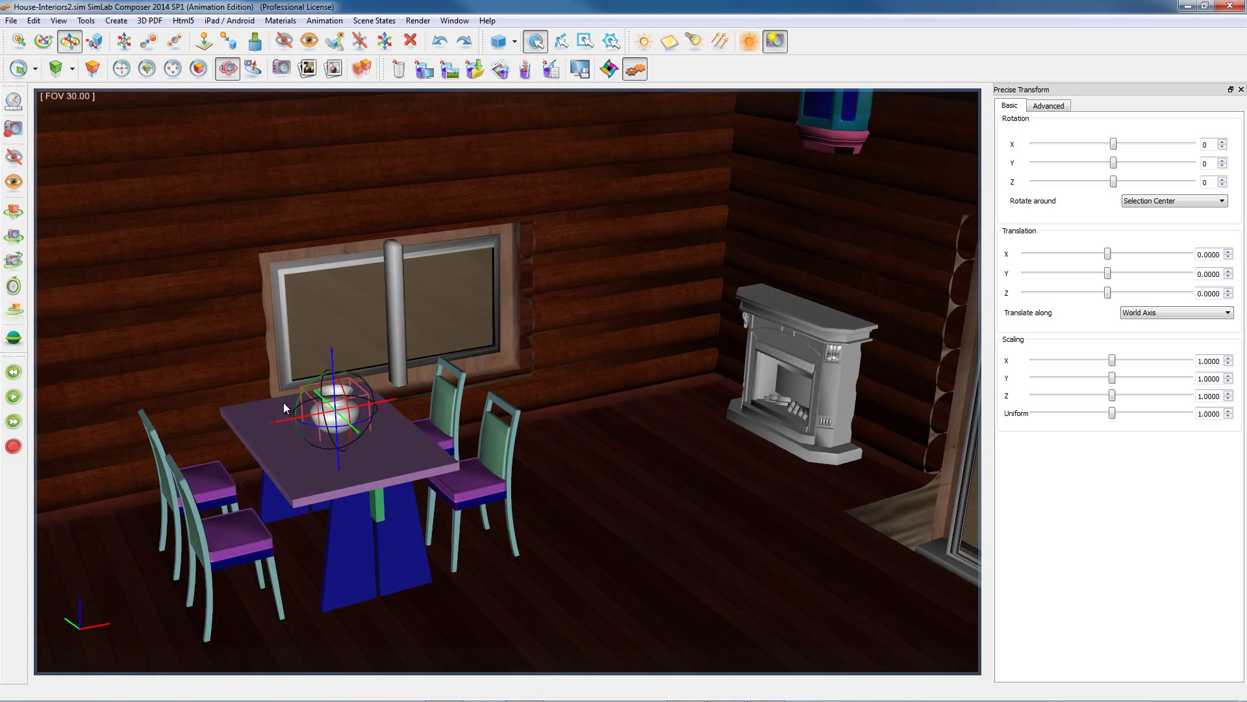
click(532, 337)
middle_drag(528, 455, 567, 491)
key(ctrl+j)
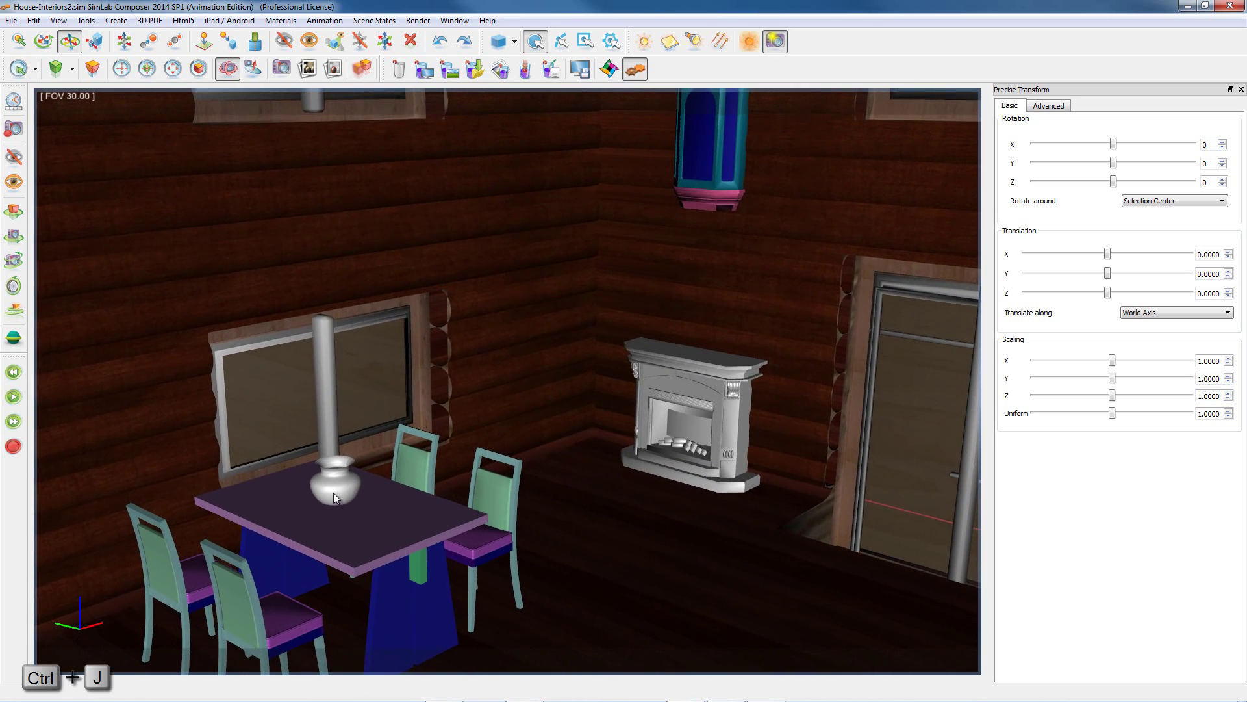
Step: Snap the vase from the dining table onto the top of the fireplace mantel
click(333, 493)
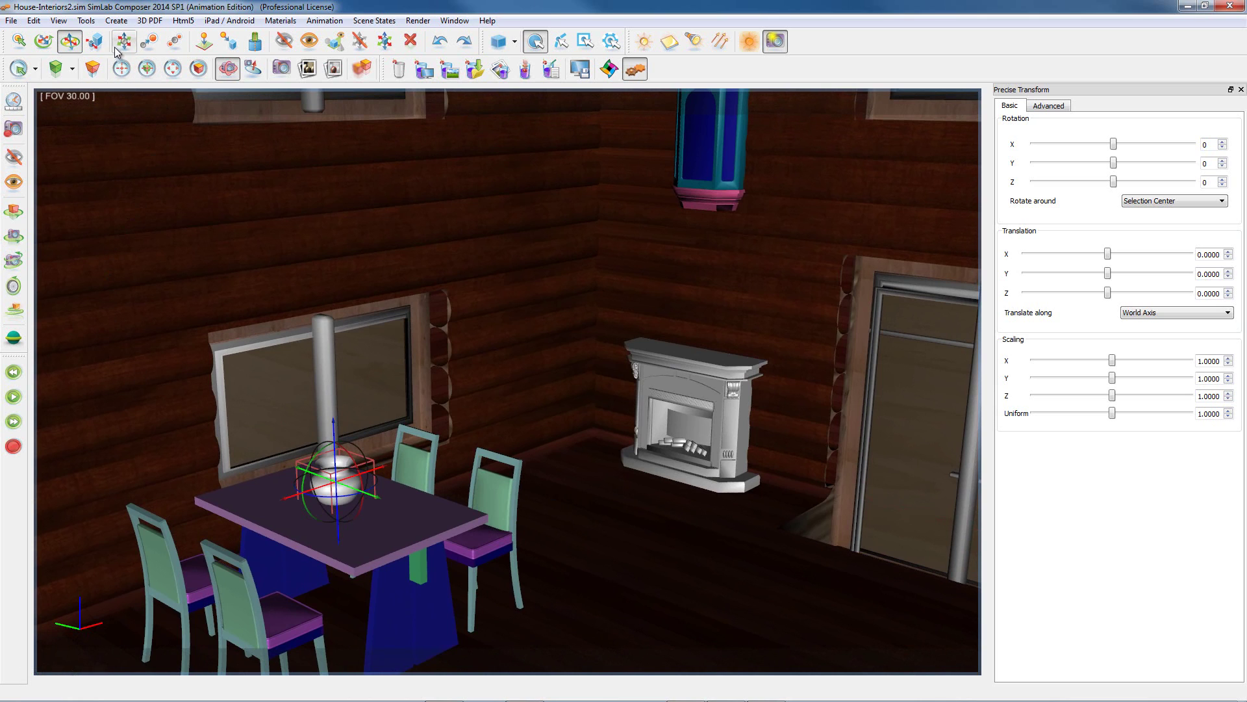
click(229, 41)
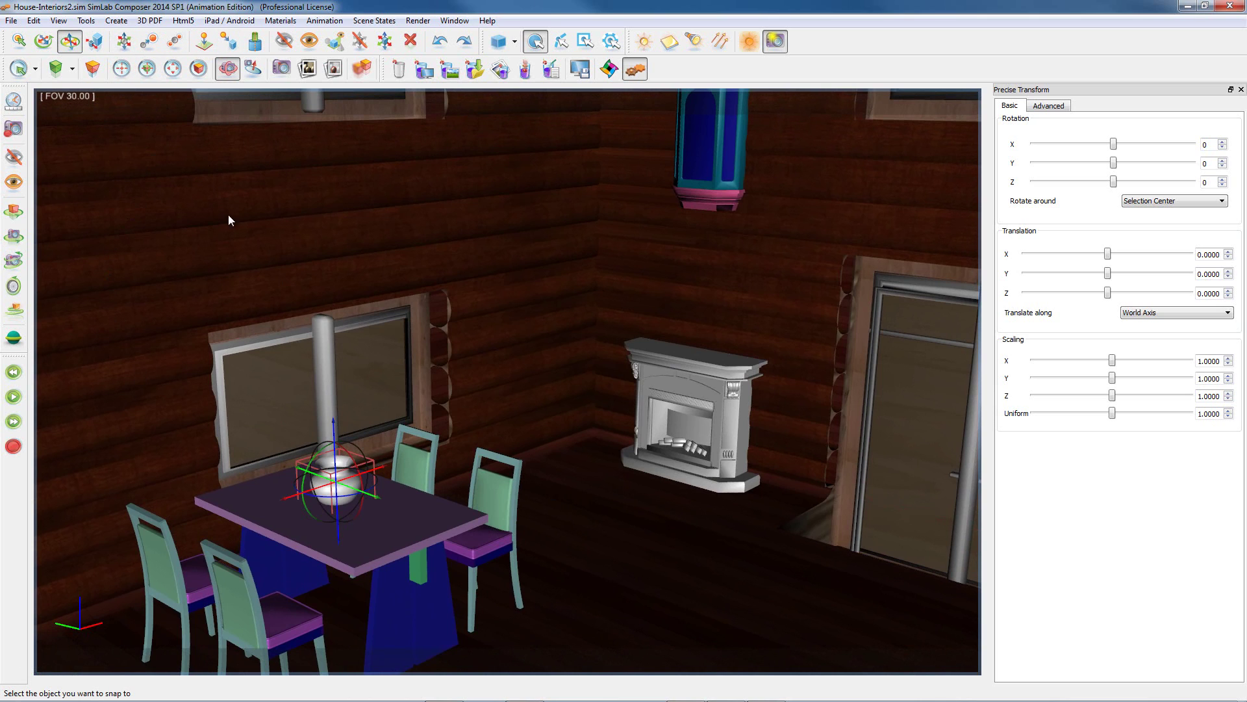
click(689, 352)
click(649, 485)
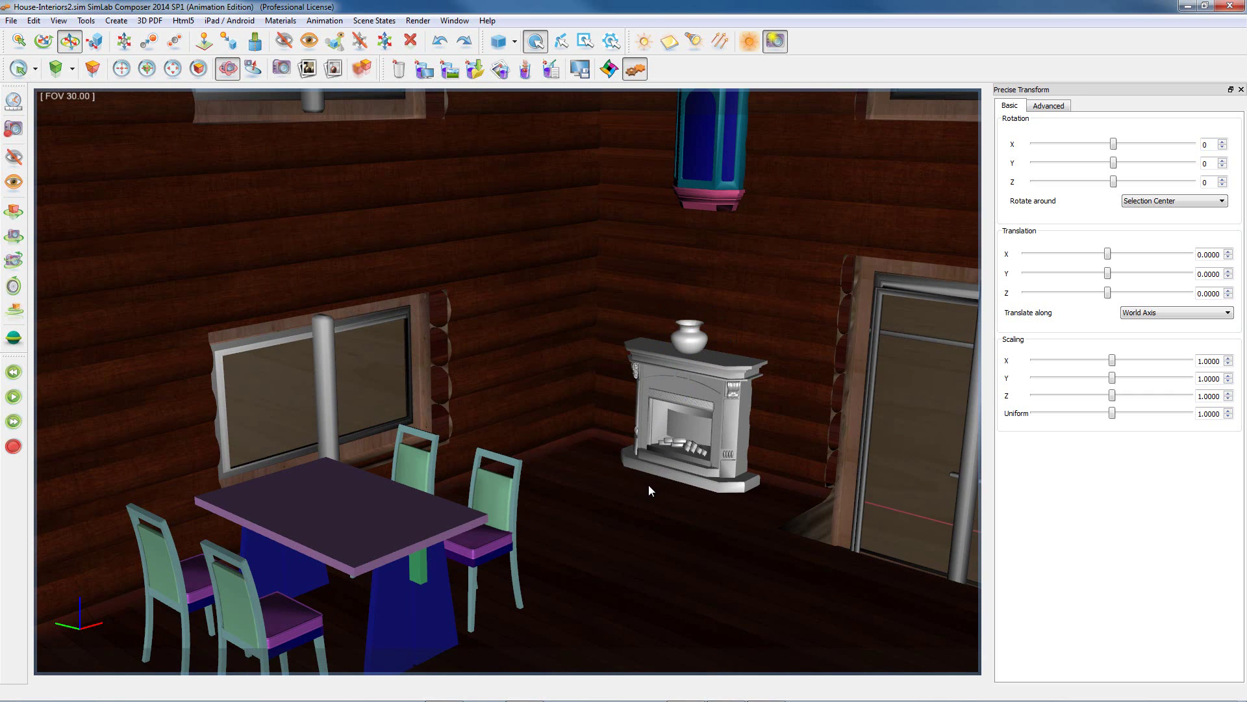
drag(646, 484, 638, 400)
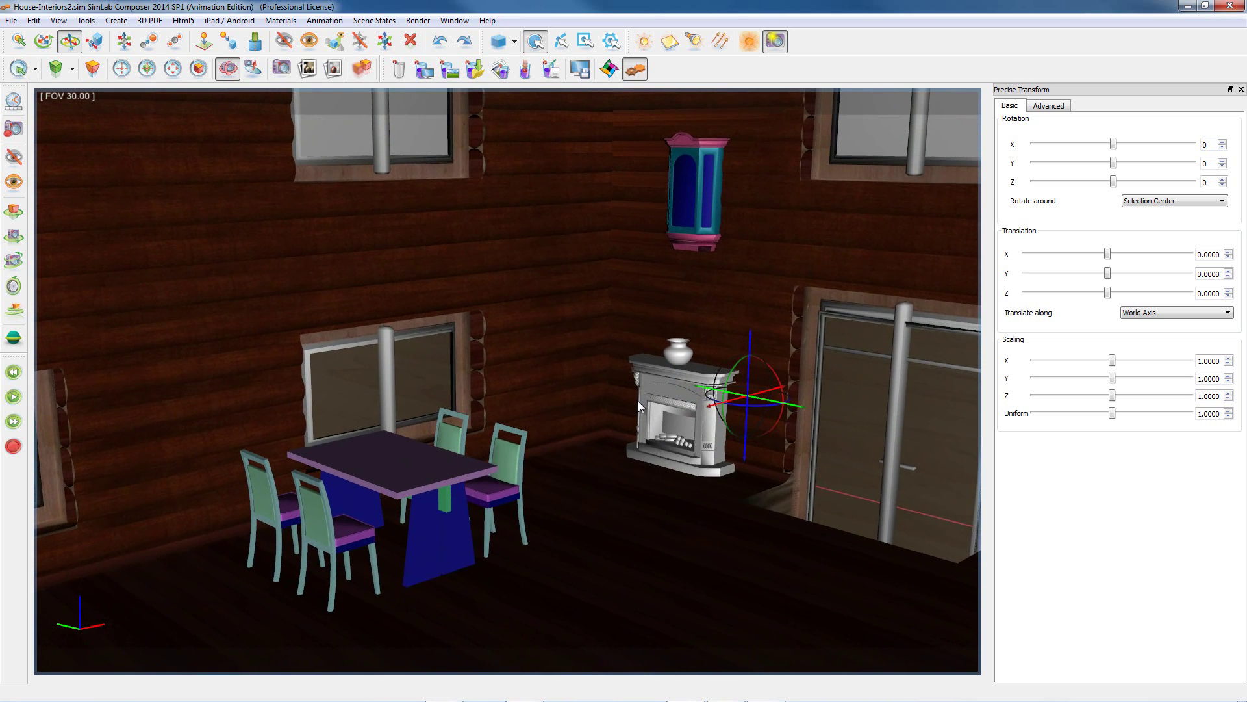